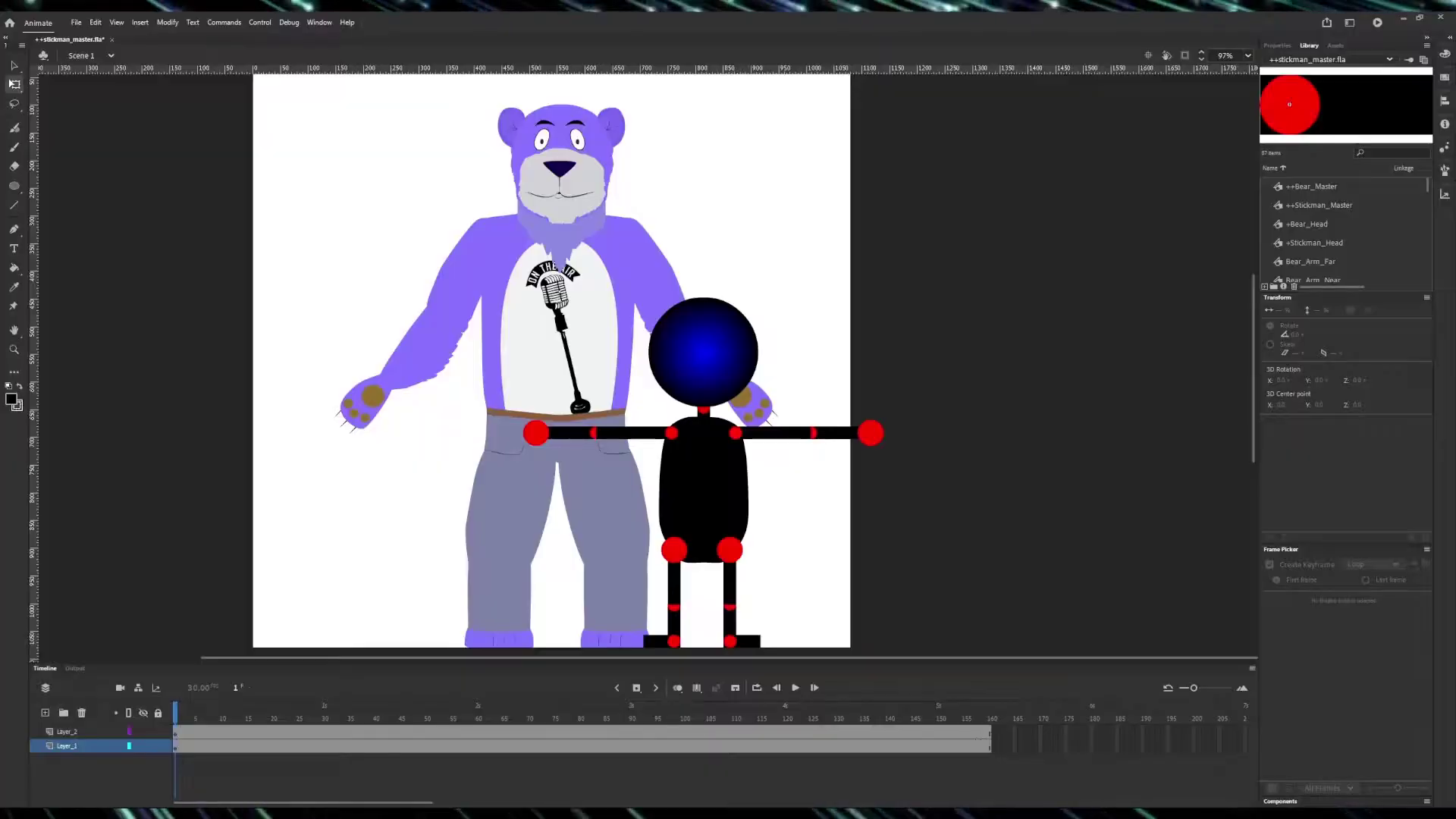
Scrub the bear's frames, move the stickman, and swing his far arm down
mouse_move(177, 713)
mouse_down()
mouse_move(515, 730)
mouse_move(903, 714)
mouse_move(177, 713)
mouse_up()
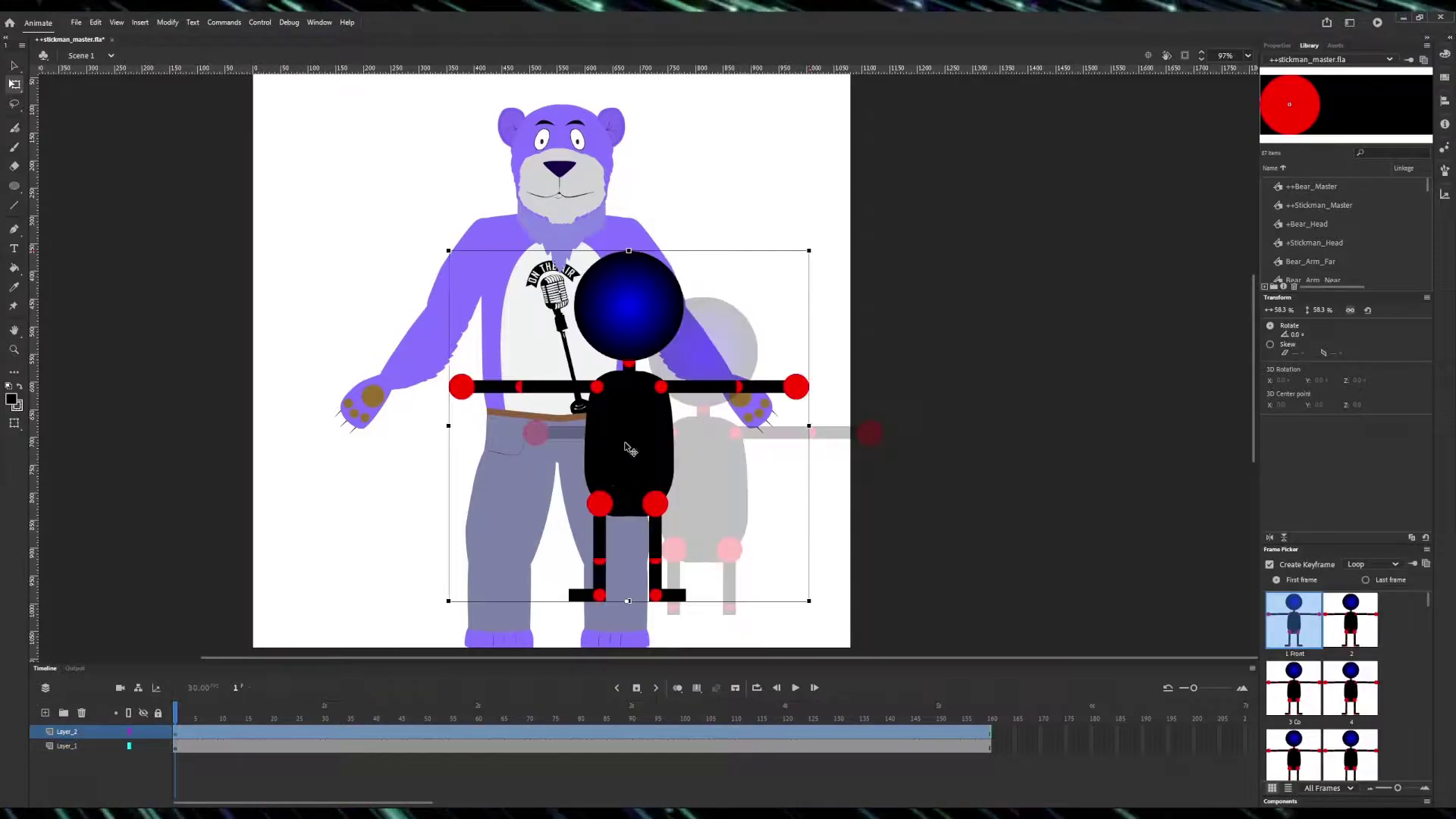
drag(628, 447, 683, 411)
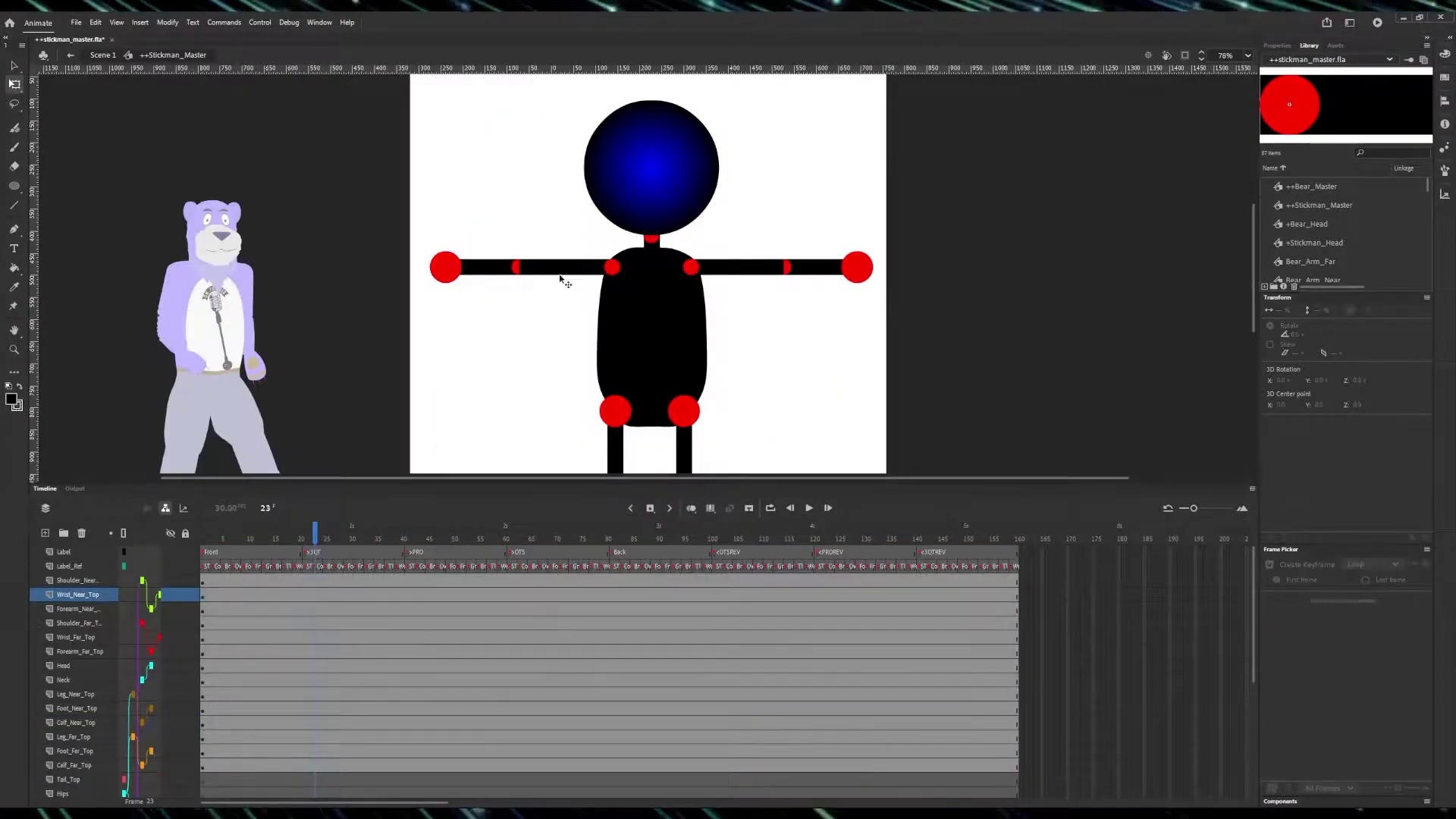
click(565, 271)
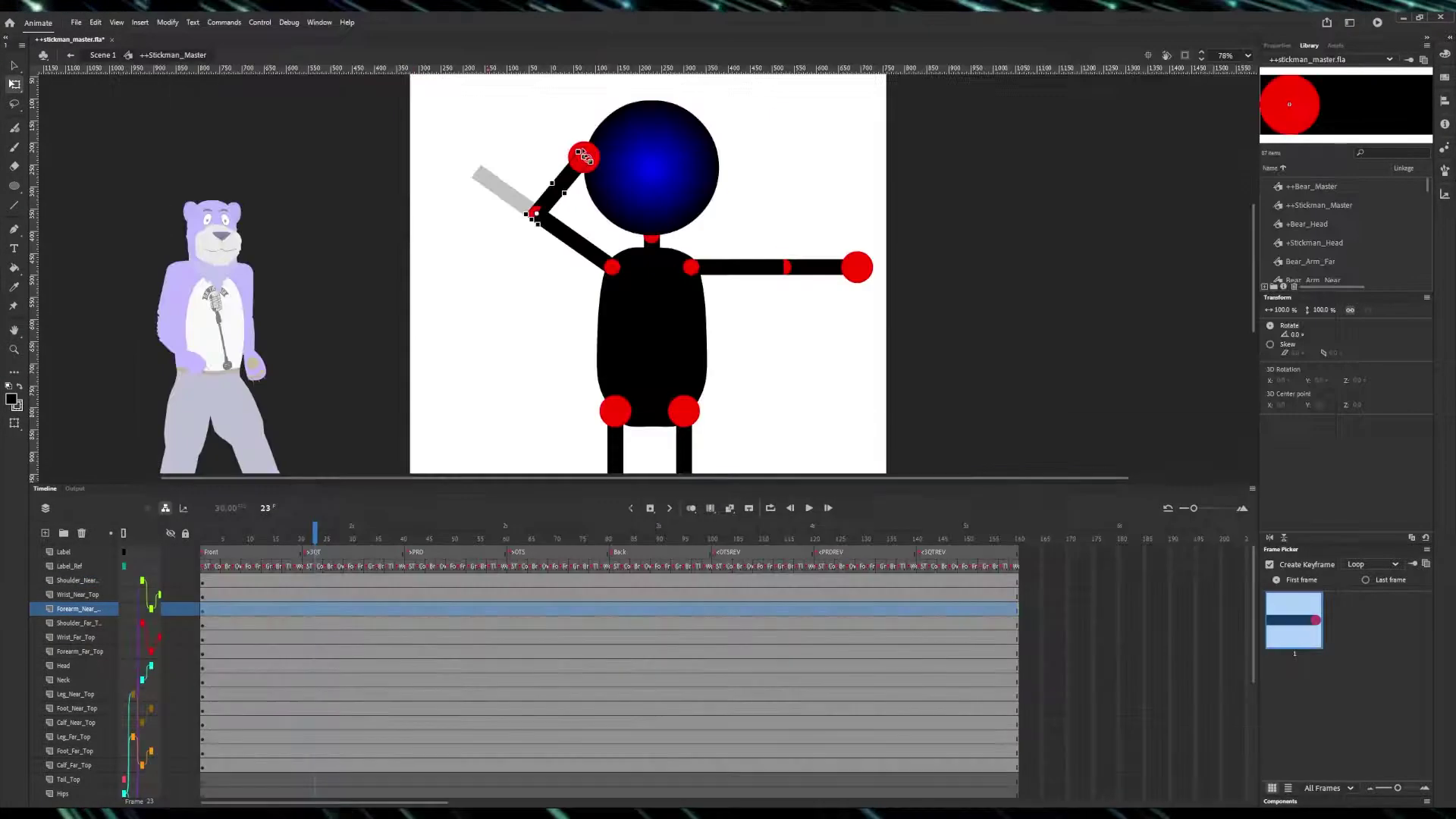
click(760, 271)
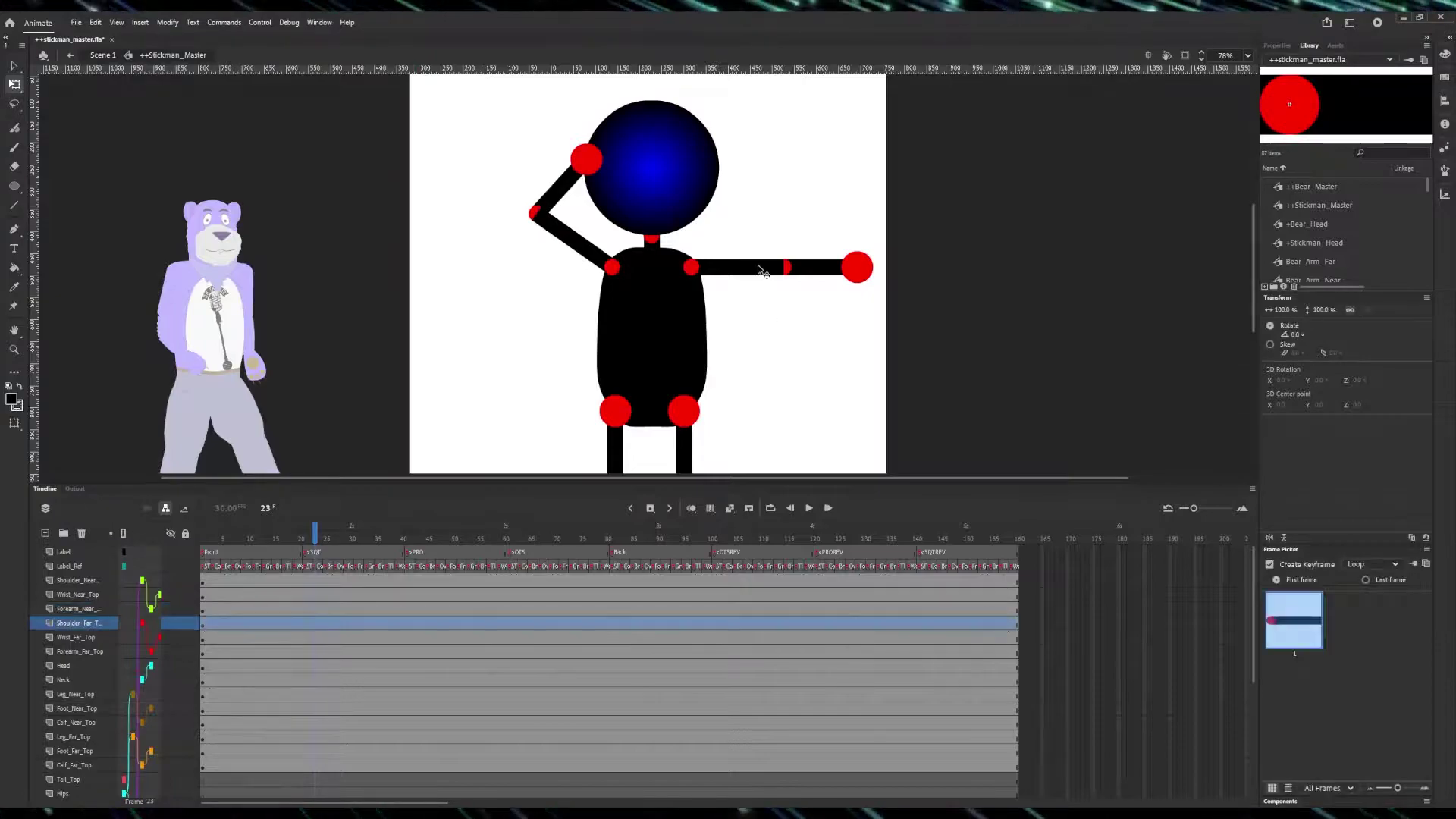
drag(784, 303, 749, 354)
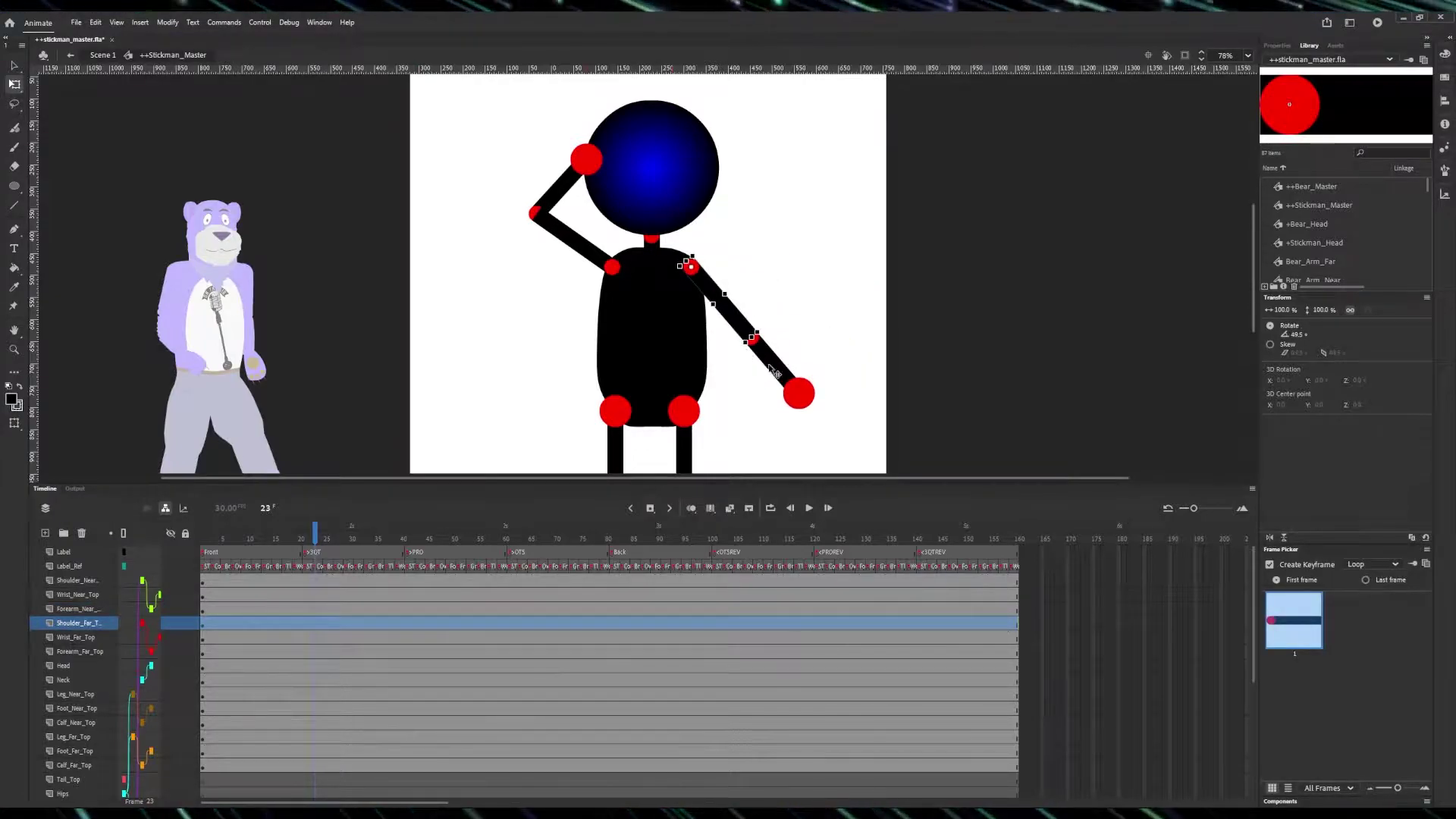
Raise the stickman's near leg from the hip and select its calf and foot
click(774, 369)
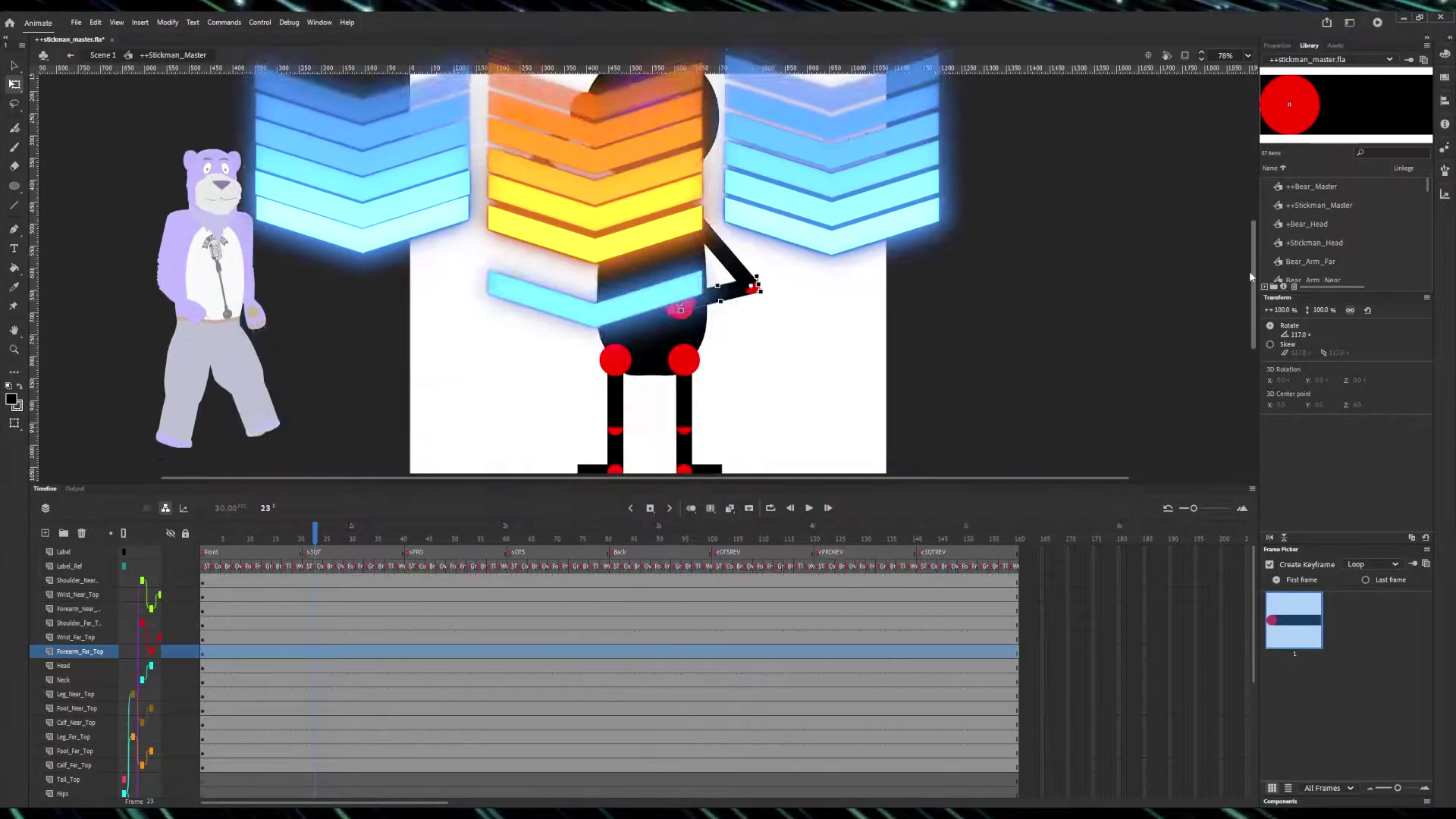
click(632, 384)
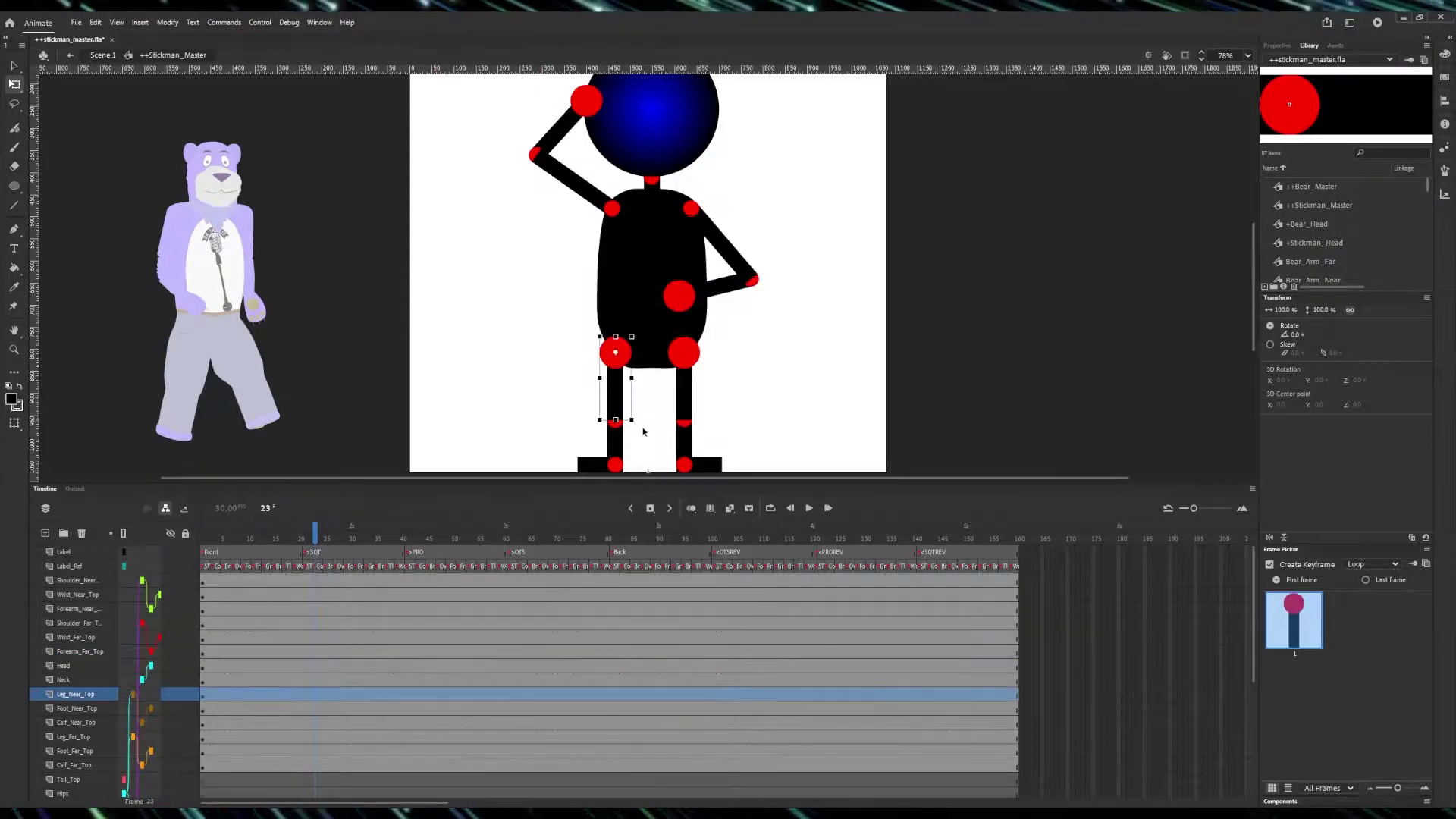
drag(641, 432, 540, 355)
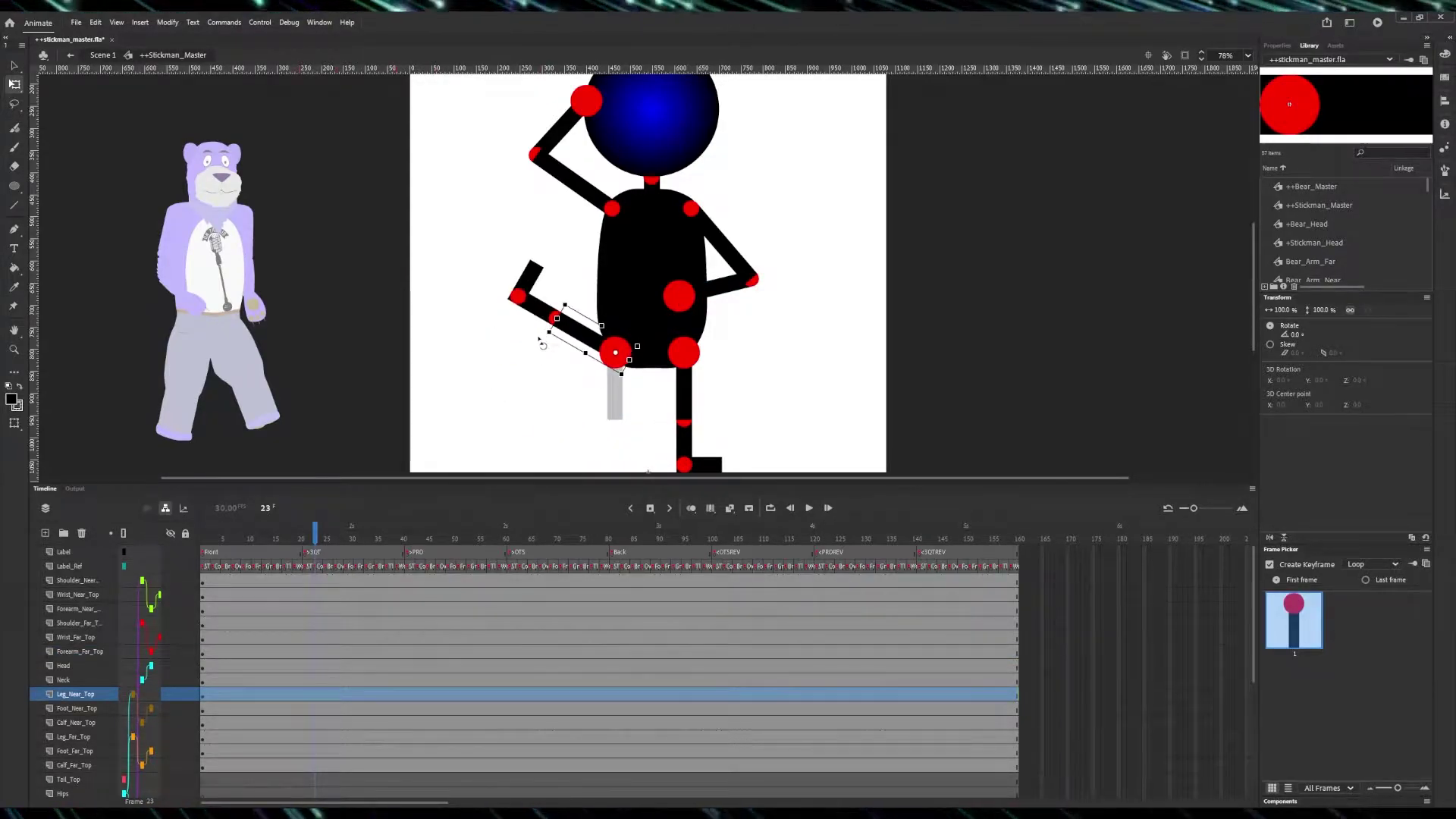
click(544, 315)
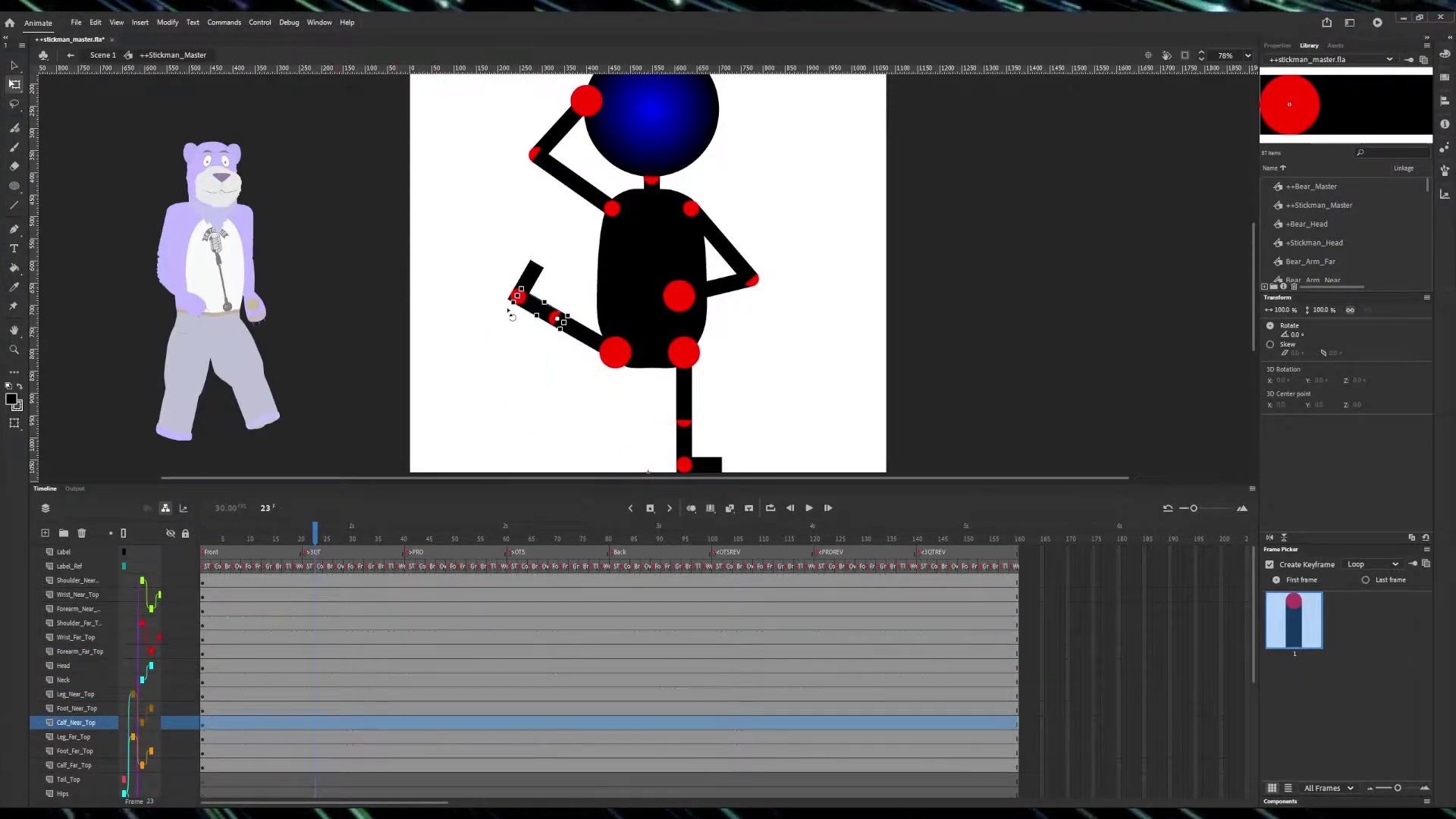
click(513, 298)
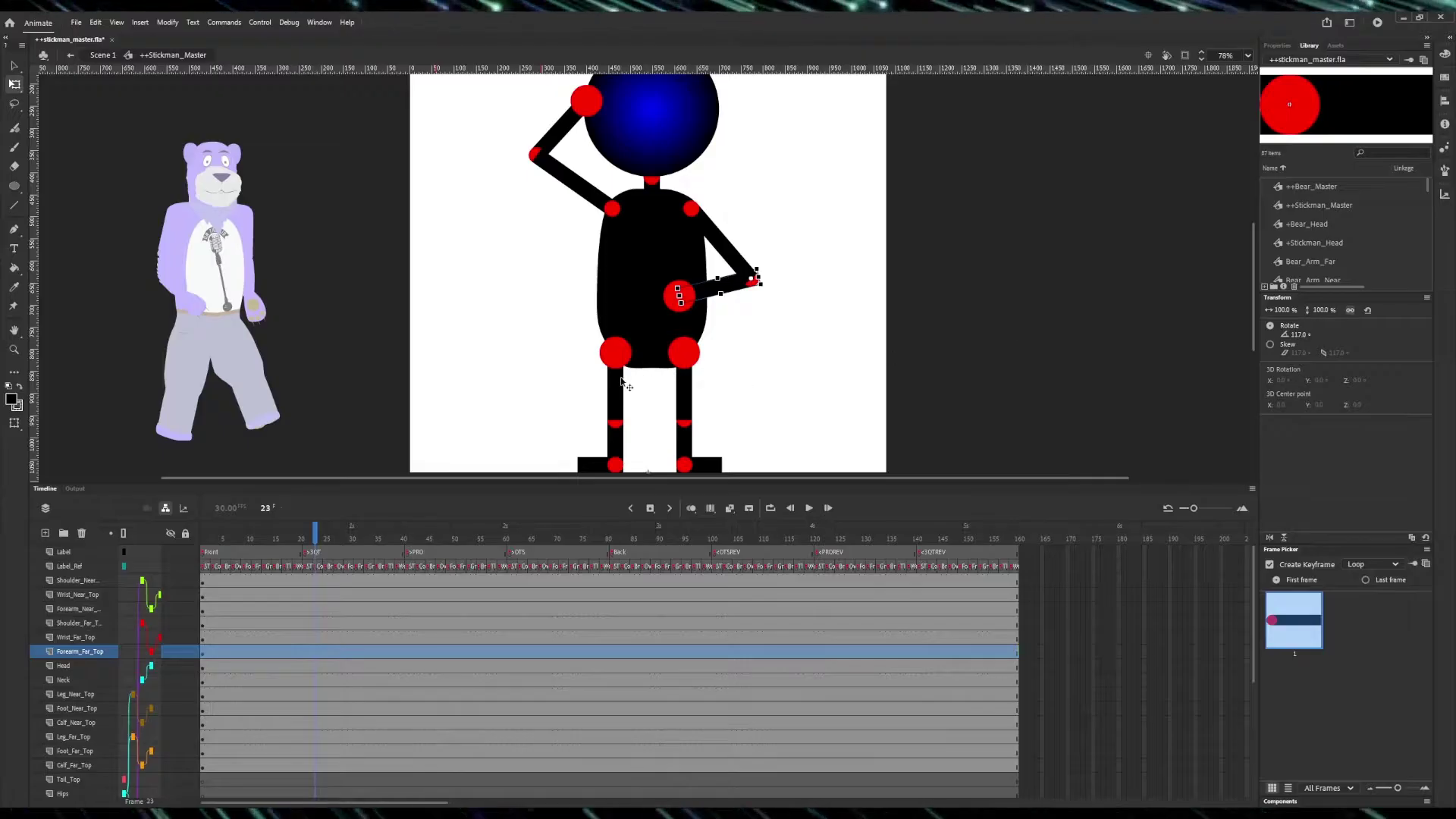
Reselect the near calf and foot, then lean the stickman's torso over
click(518, 298)
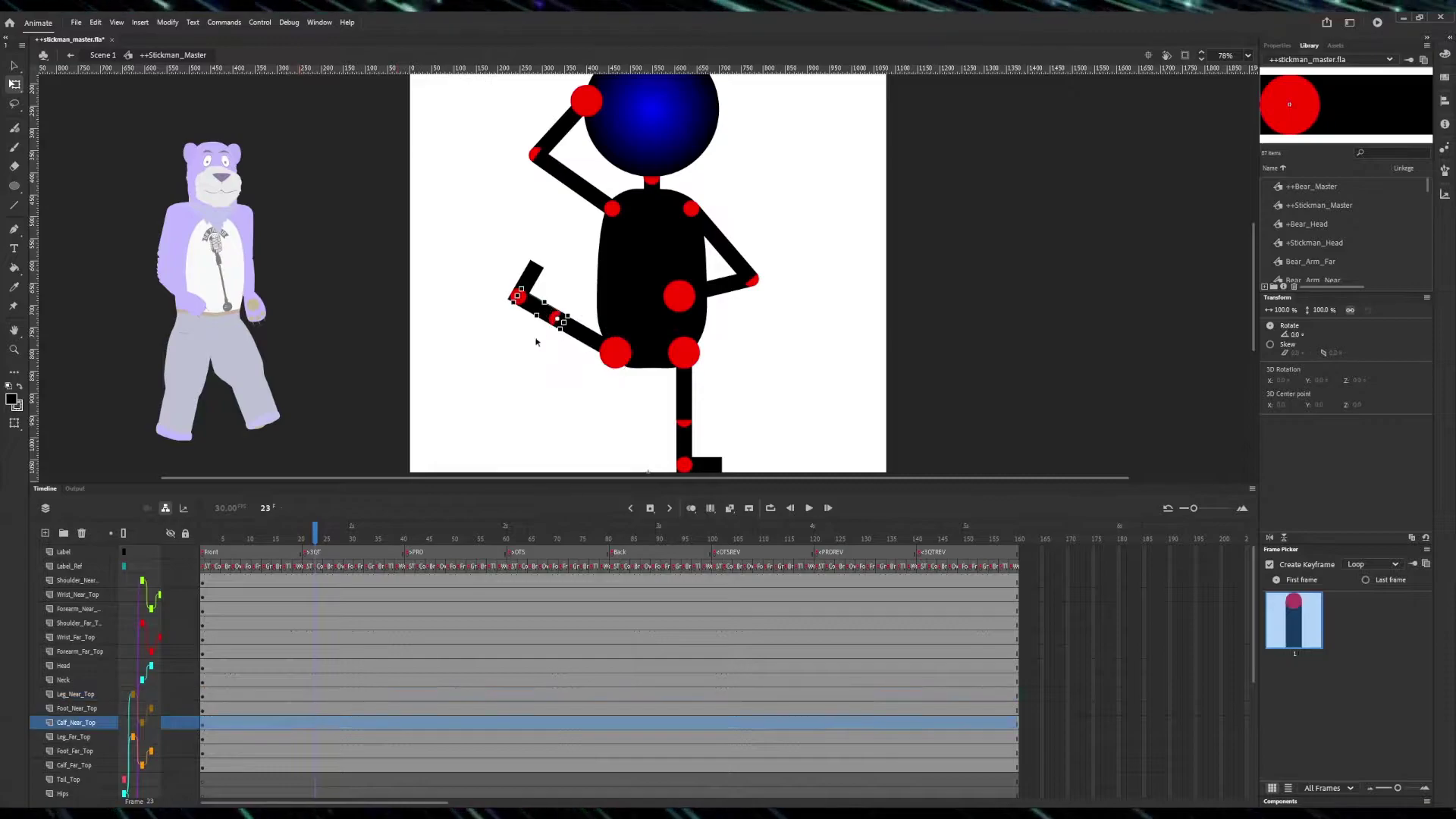
click(513, 296)
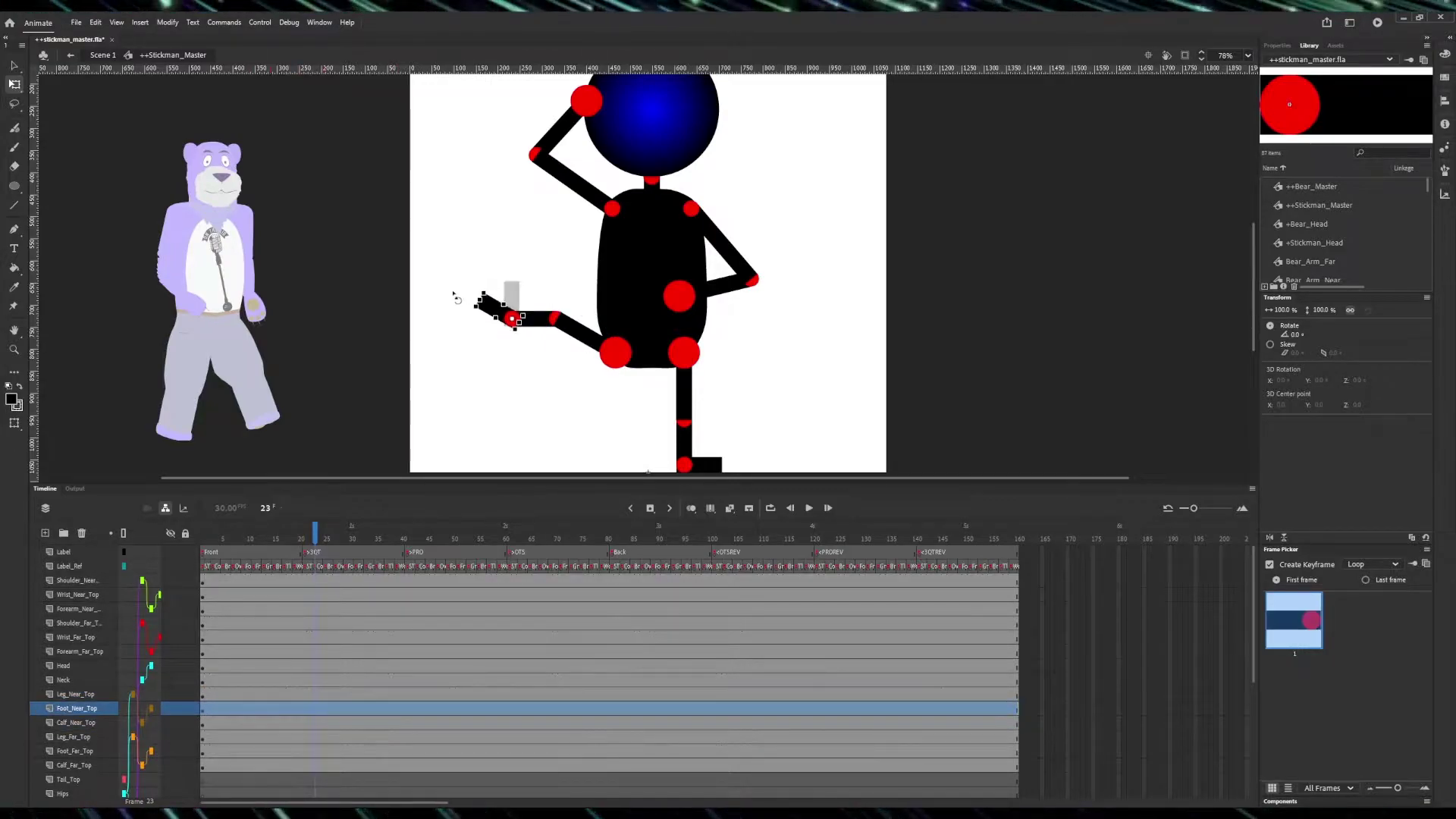
click(847, 388)
click(655, 327)
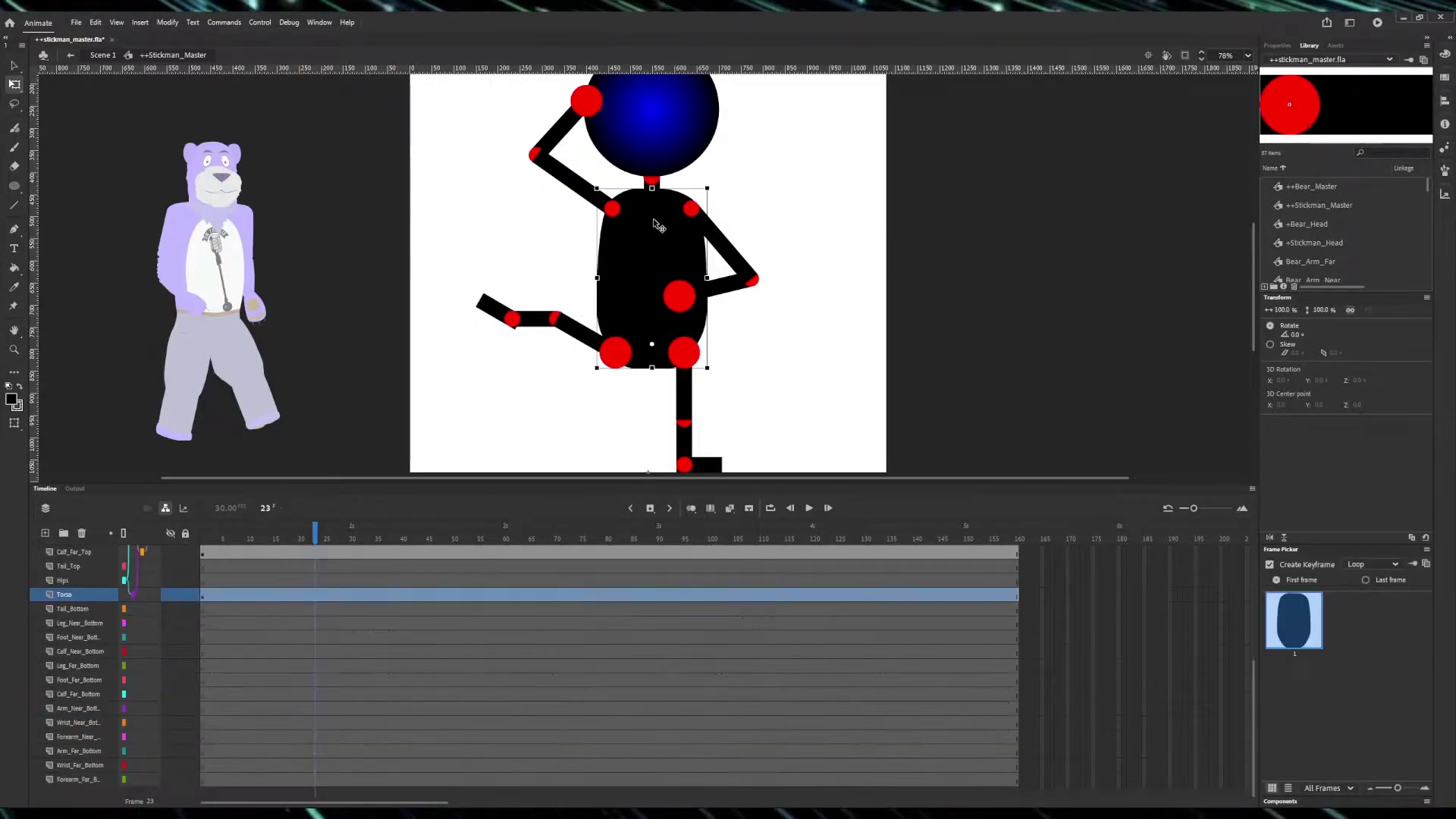
drag(729, 262, 762, 213)
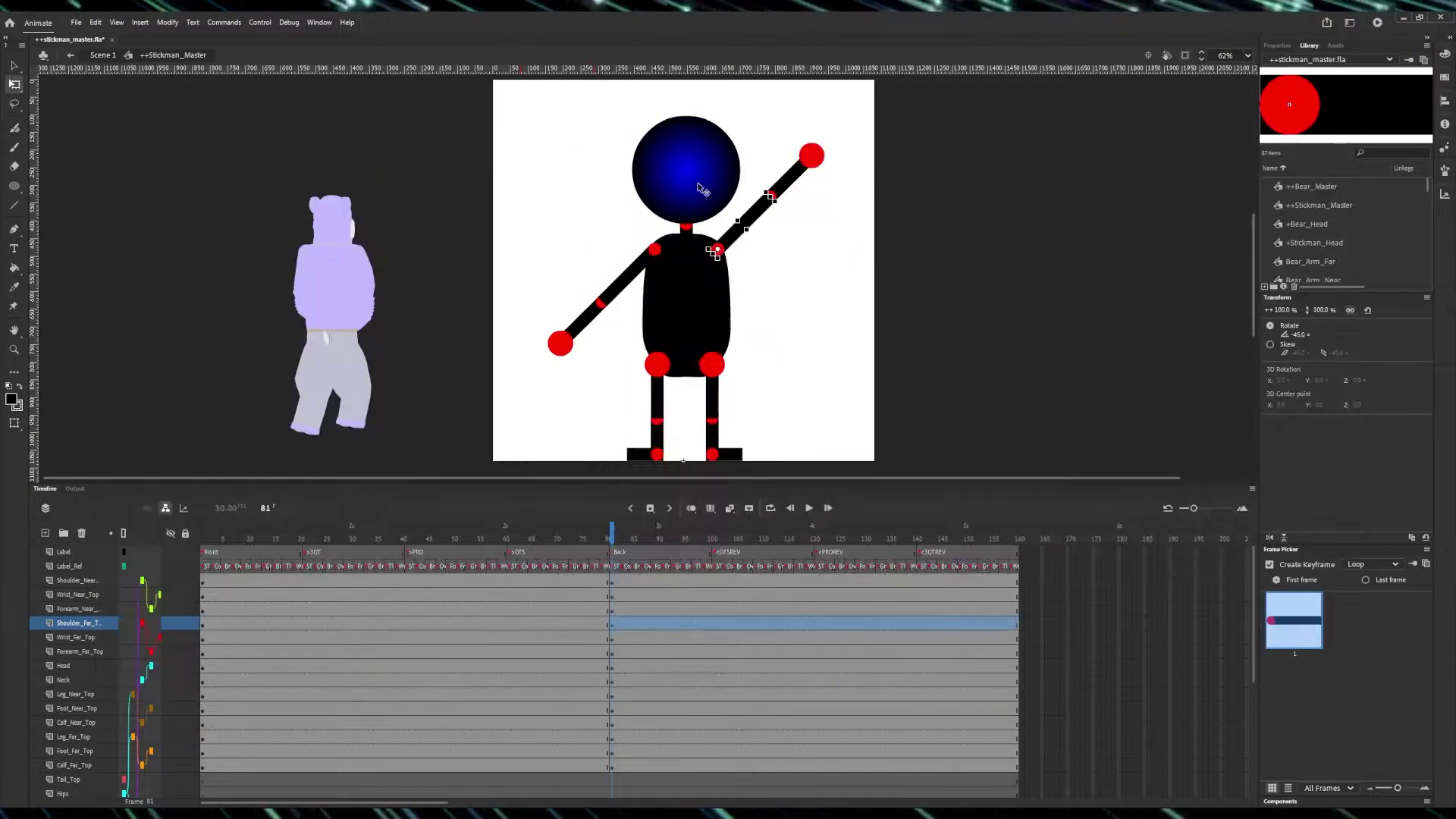
Tilt the stickman's head counterclockwise, rotate his torso clockwise, and select the near upper leg
click(691, 201)
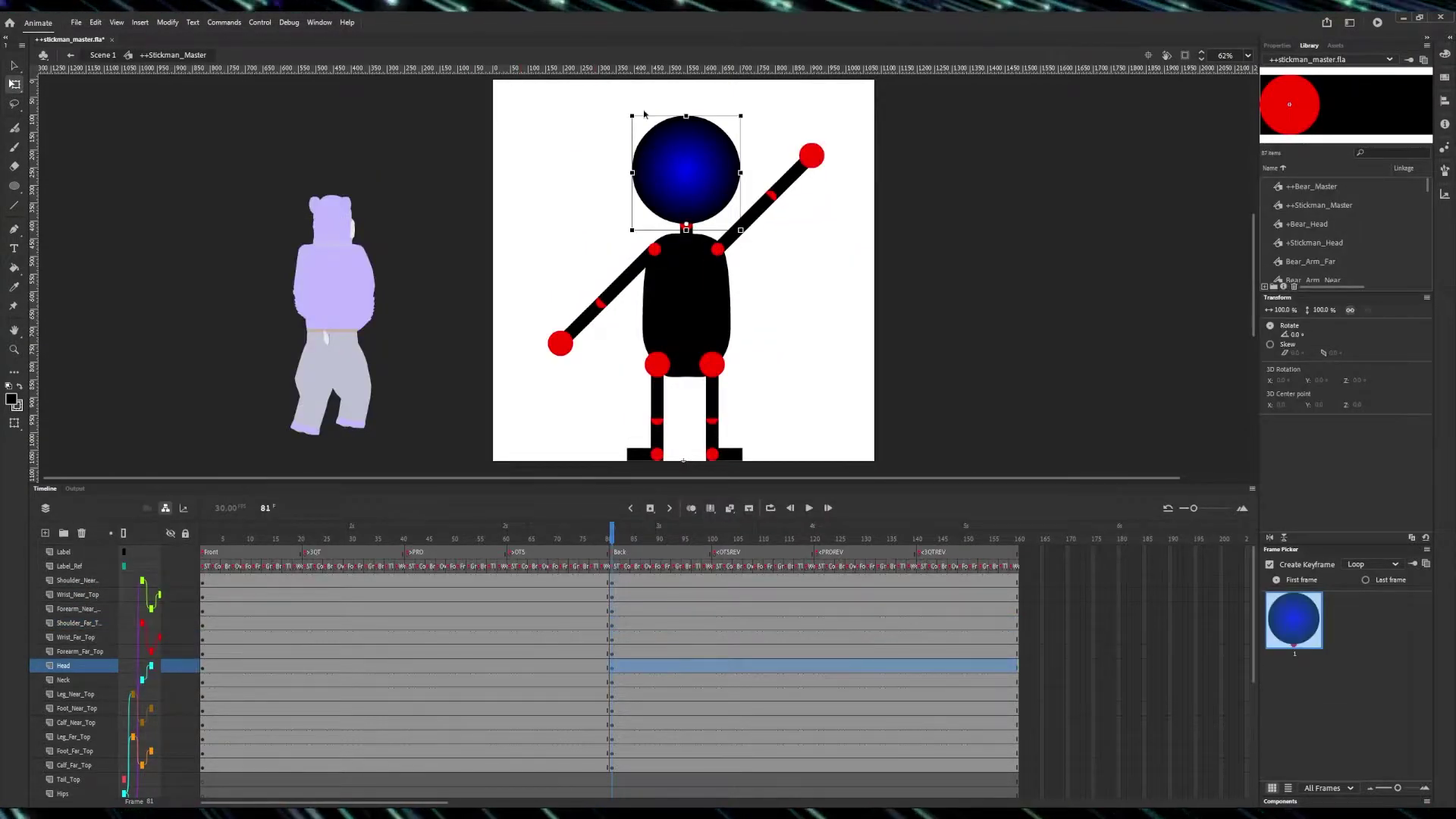
drag(632, 110, 562, 132)
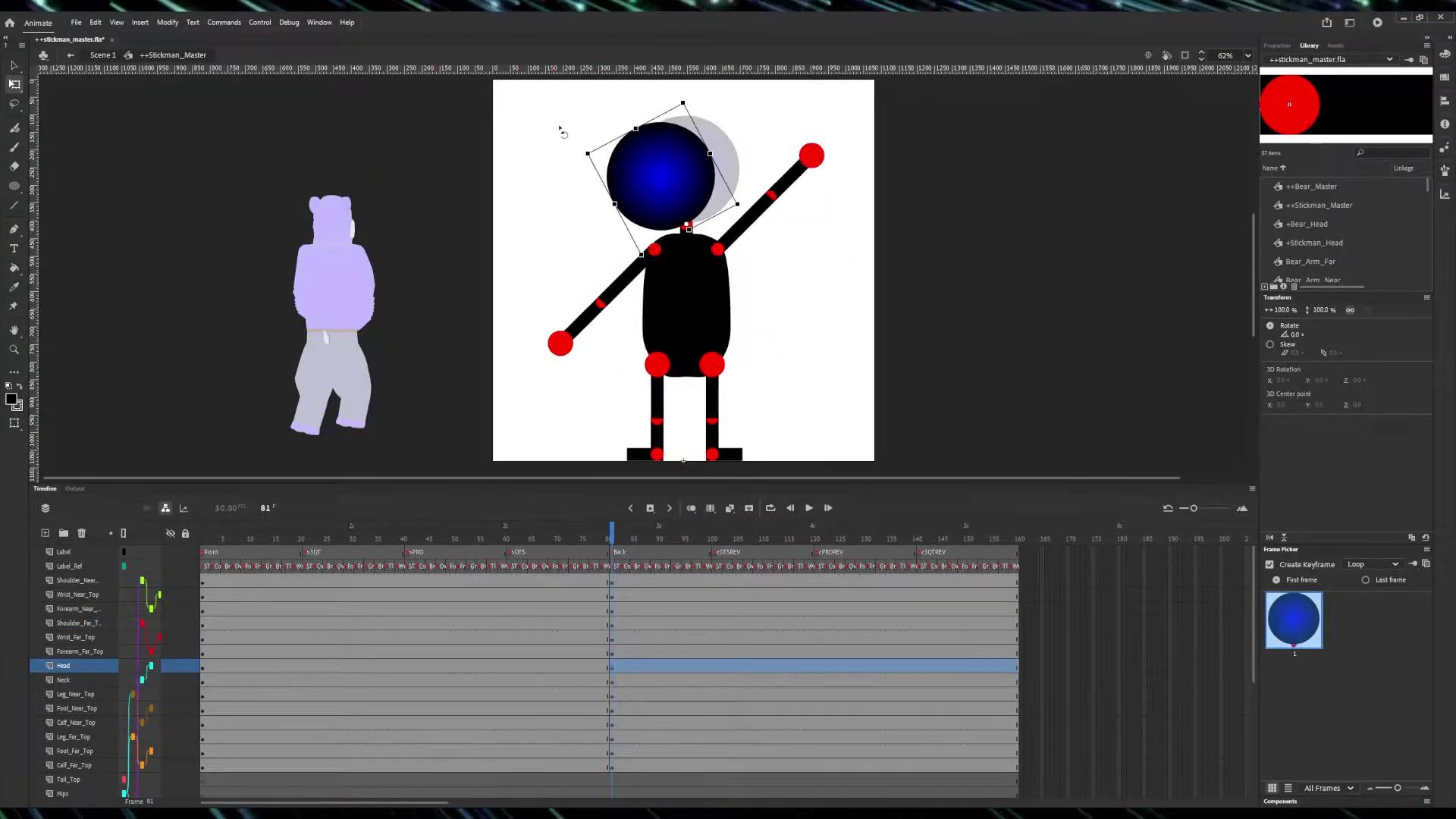
double_click(689, 338)
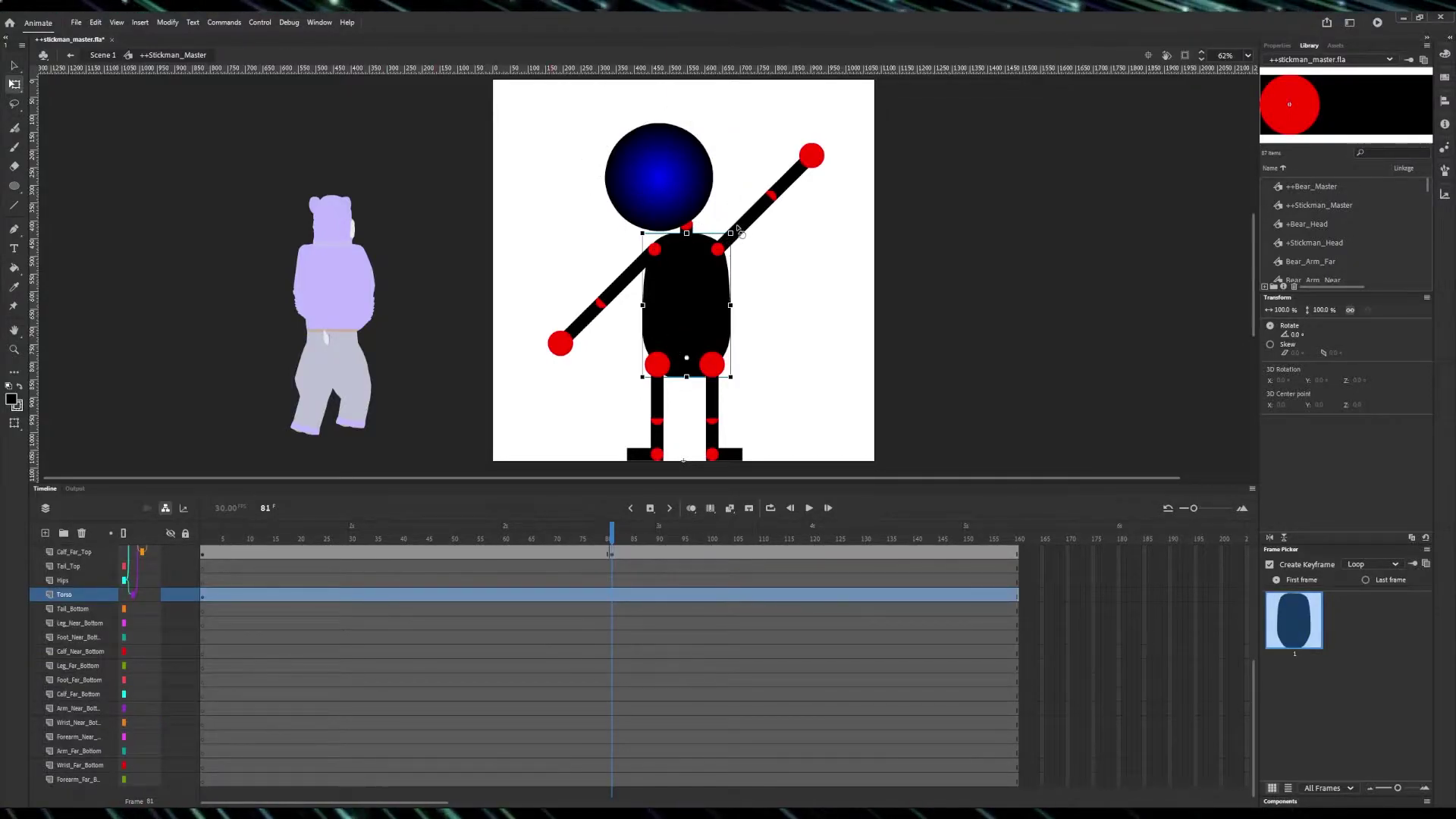
drag(748, 235, 713, 352)
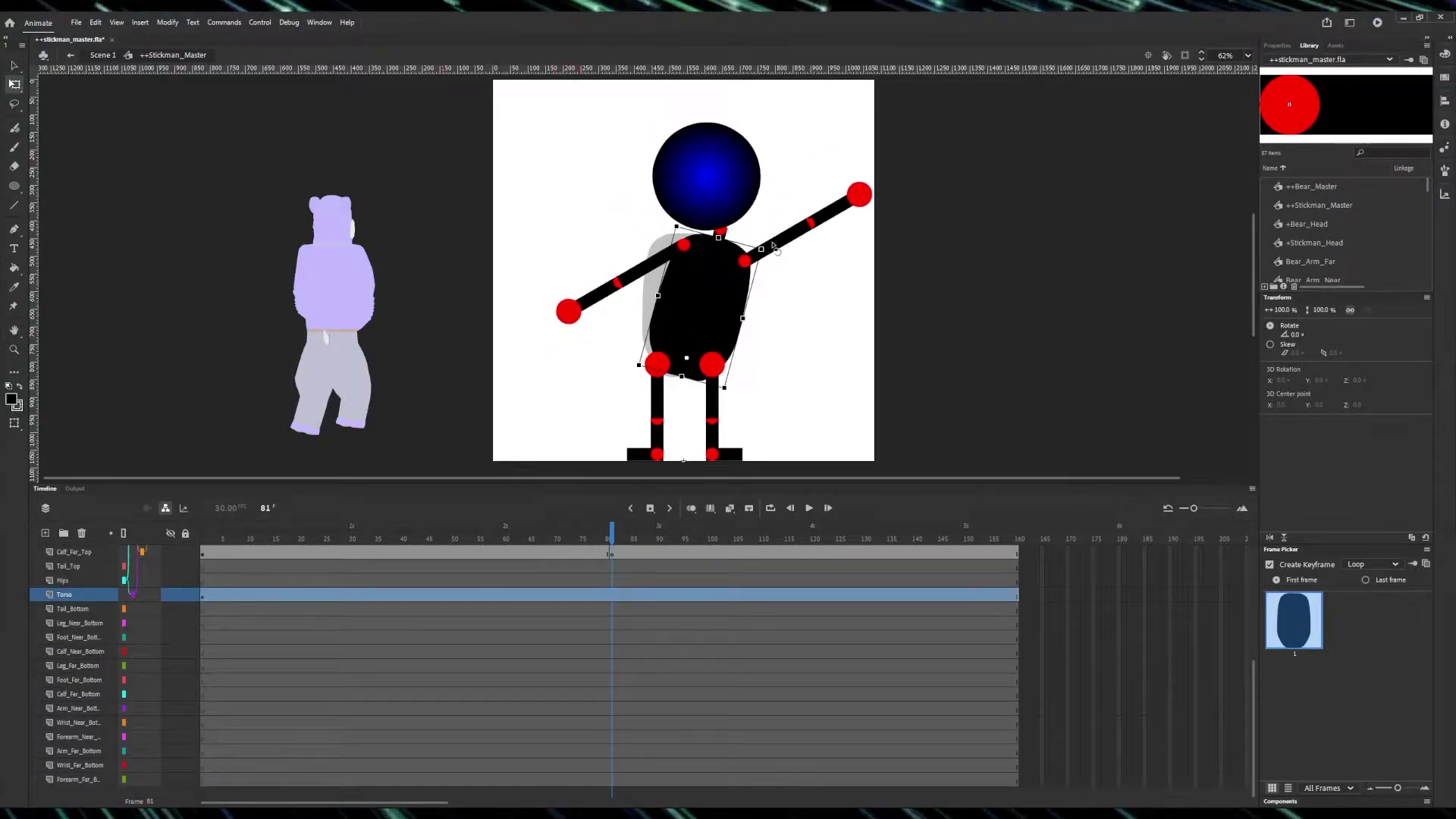
click(663, 399)
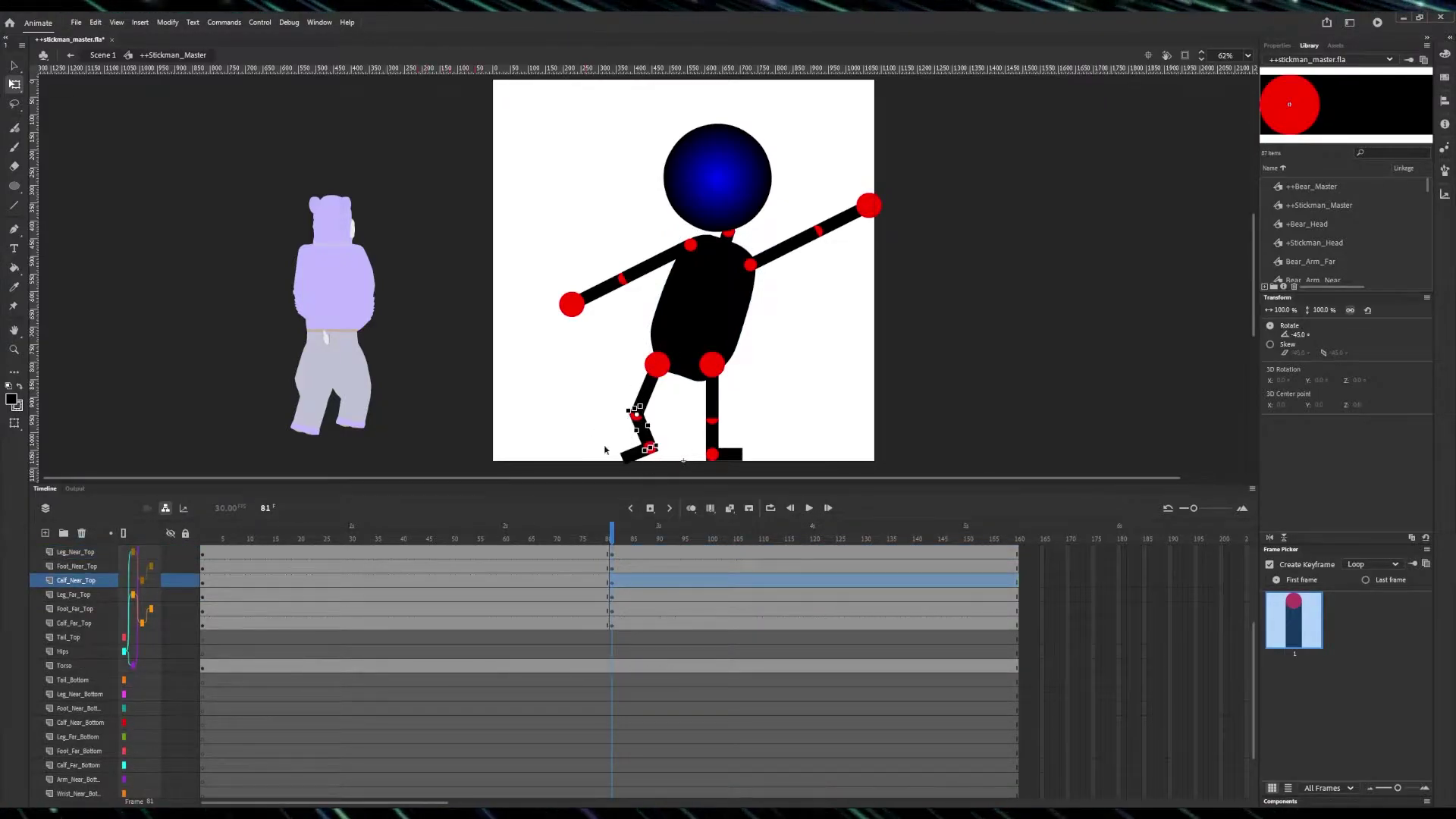
Return to the main scene and scrub back through the pose's earlier frames
double_click(550, 401)
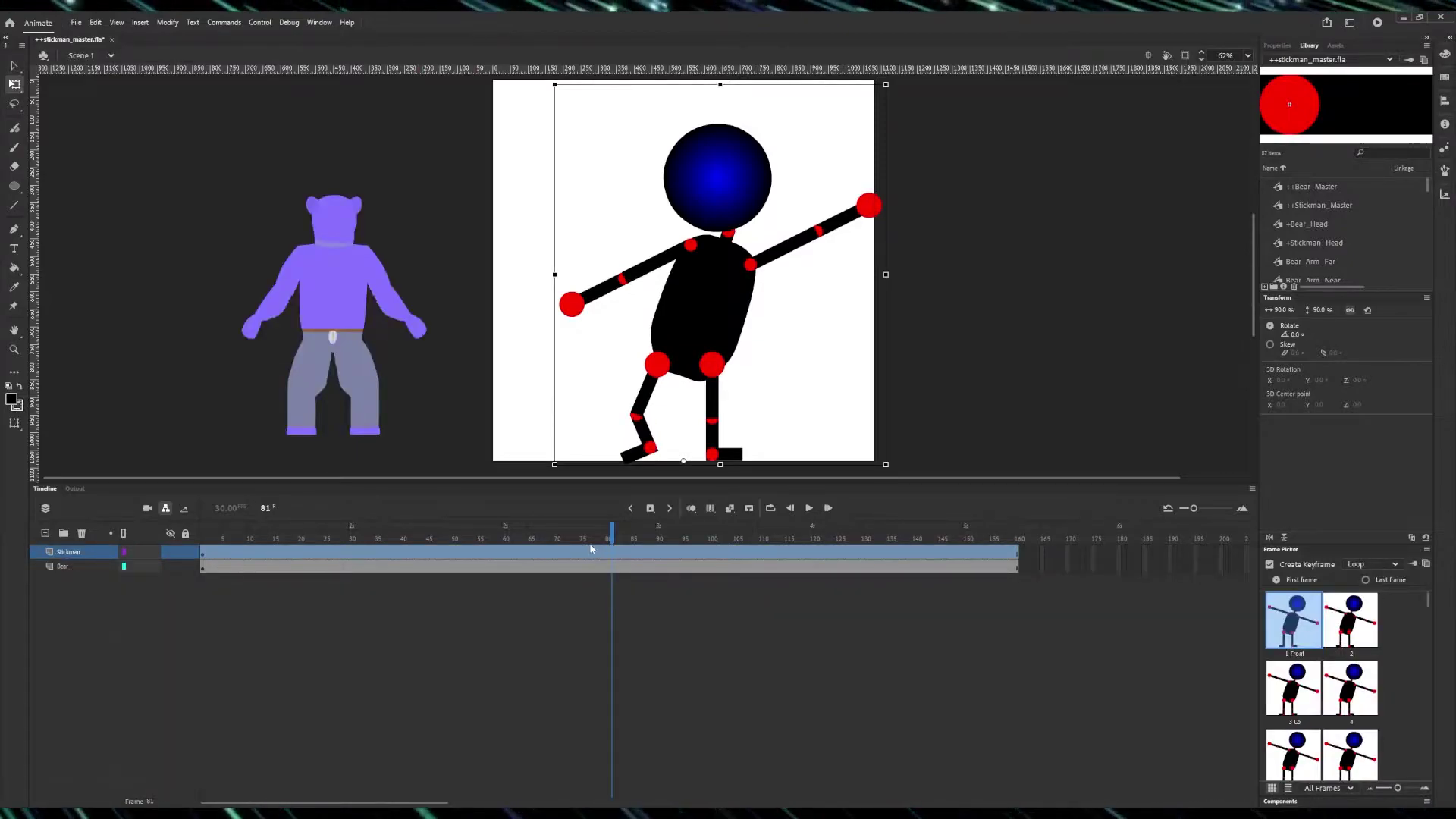
mouse_move(613, 534)
mouse_down()
mouse_move(537, 535)
mouse_move(813, 538)
mouse_move(467, 537)
mouse_move(797, 537)
mouse_move(770, 537)
mouse_up()
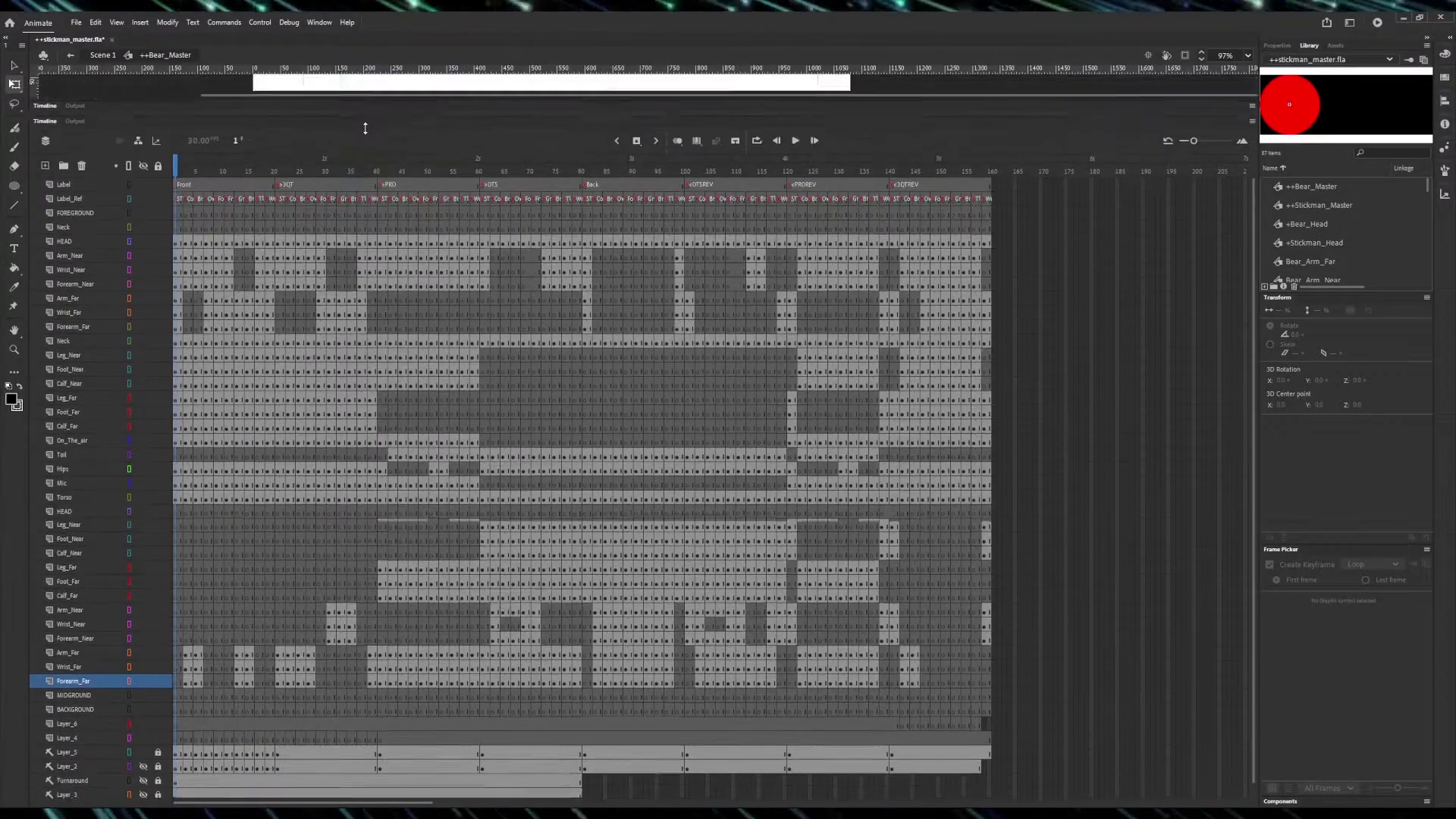
Review the bear's arm, leg, tail, torso and lower-body layers in the timeline
drag(365, 128, 364, 122)
click(101, 251)
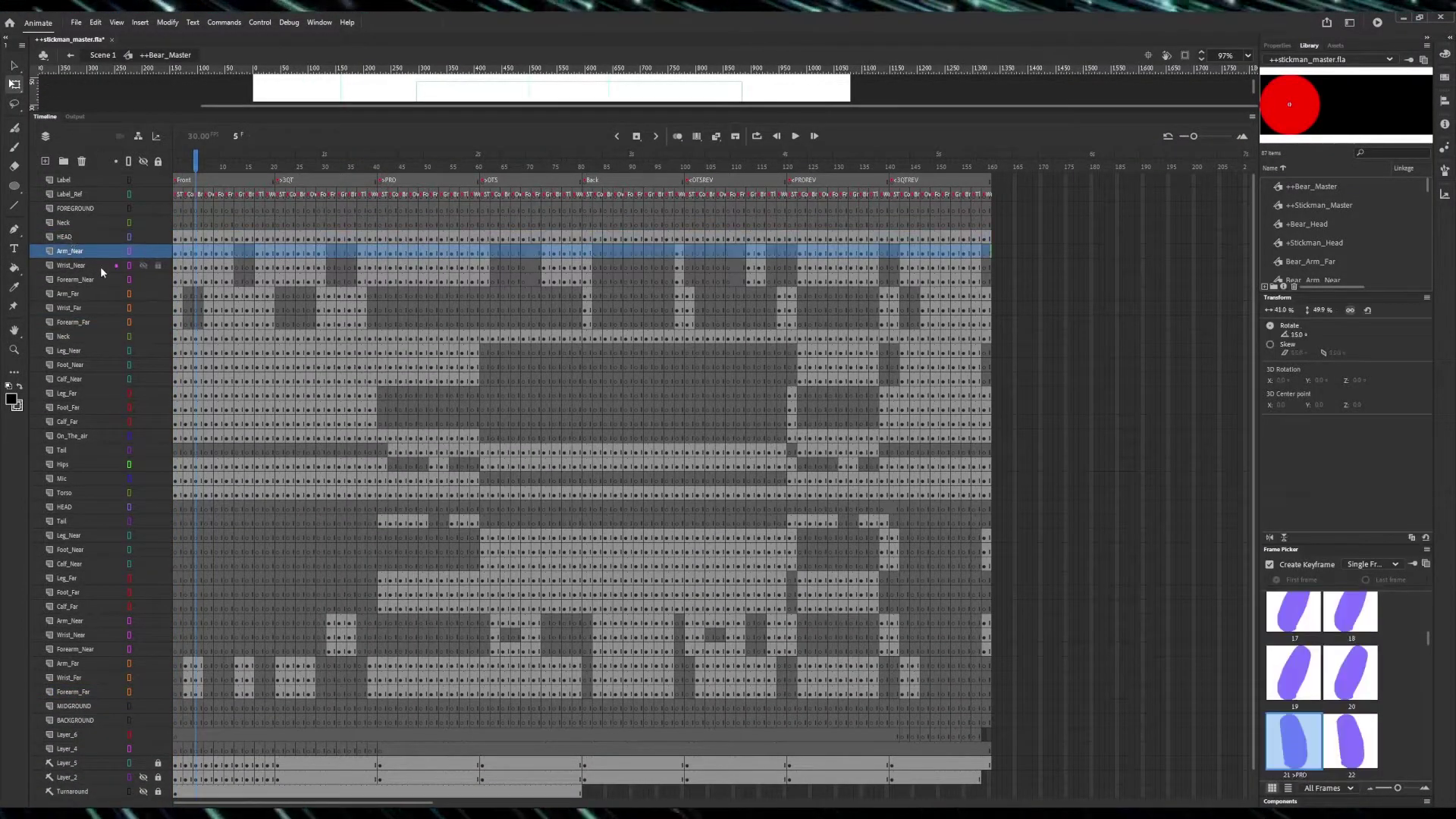
click(100, 291)
click(99, 308)
click(101, 350)
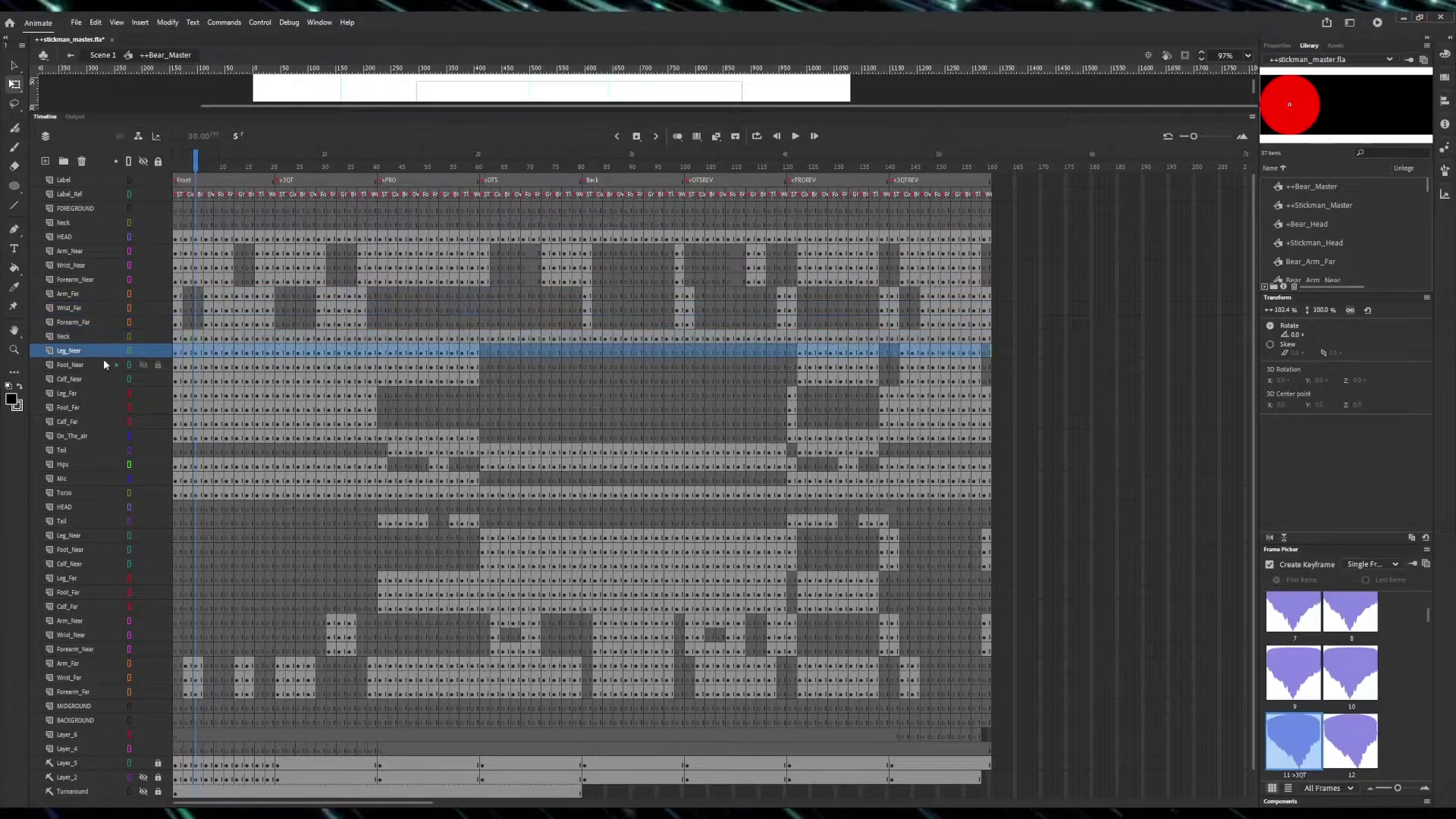
click(101, 377)
click(94, 408)
click(95, 421)
click(94, 449)
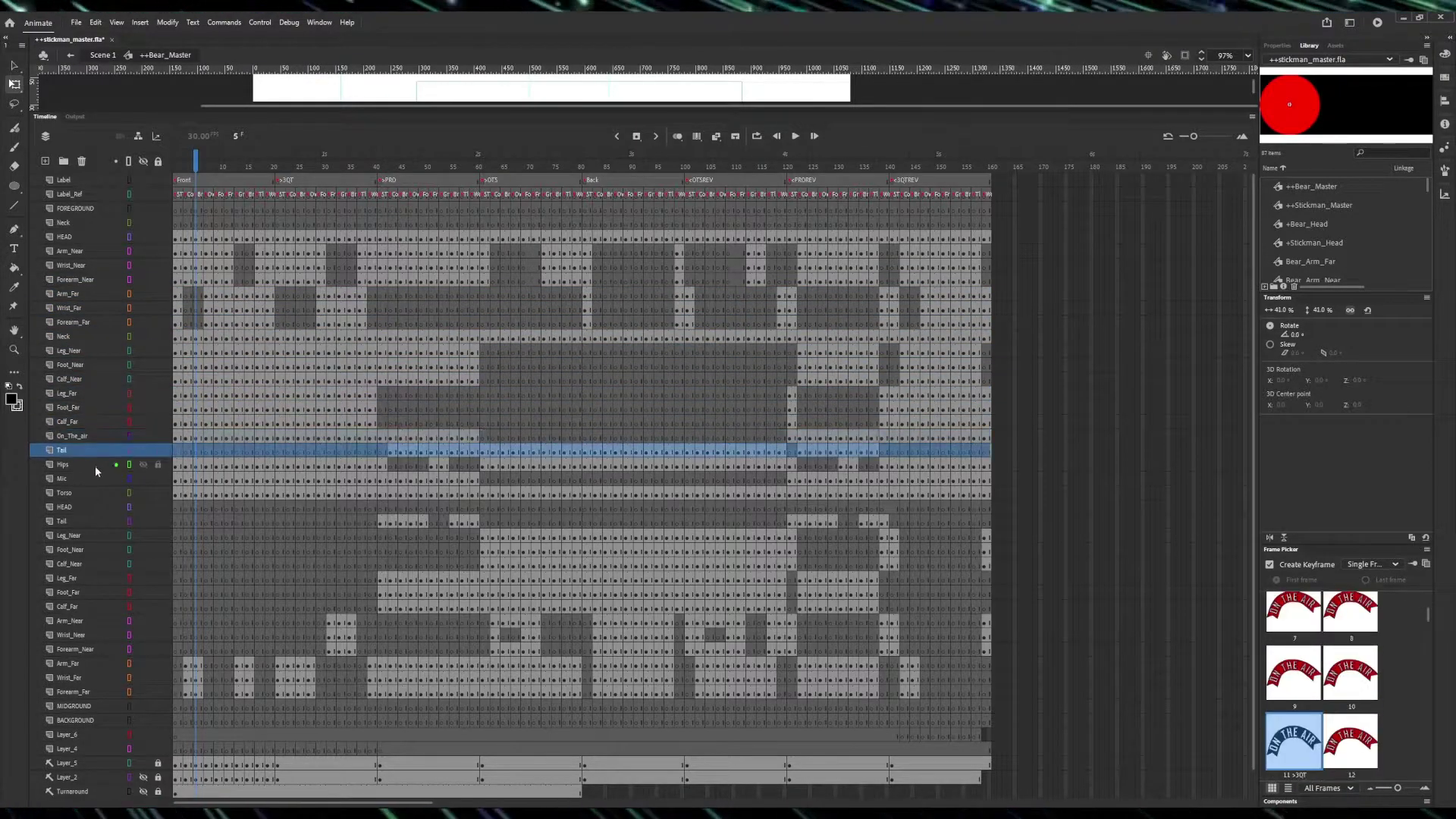
click(96, 479)
click(100, 507)
click(103, 535)
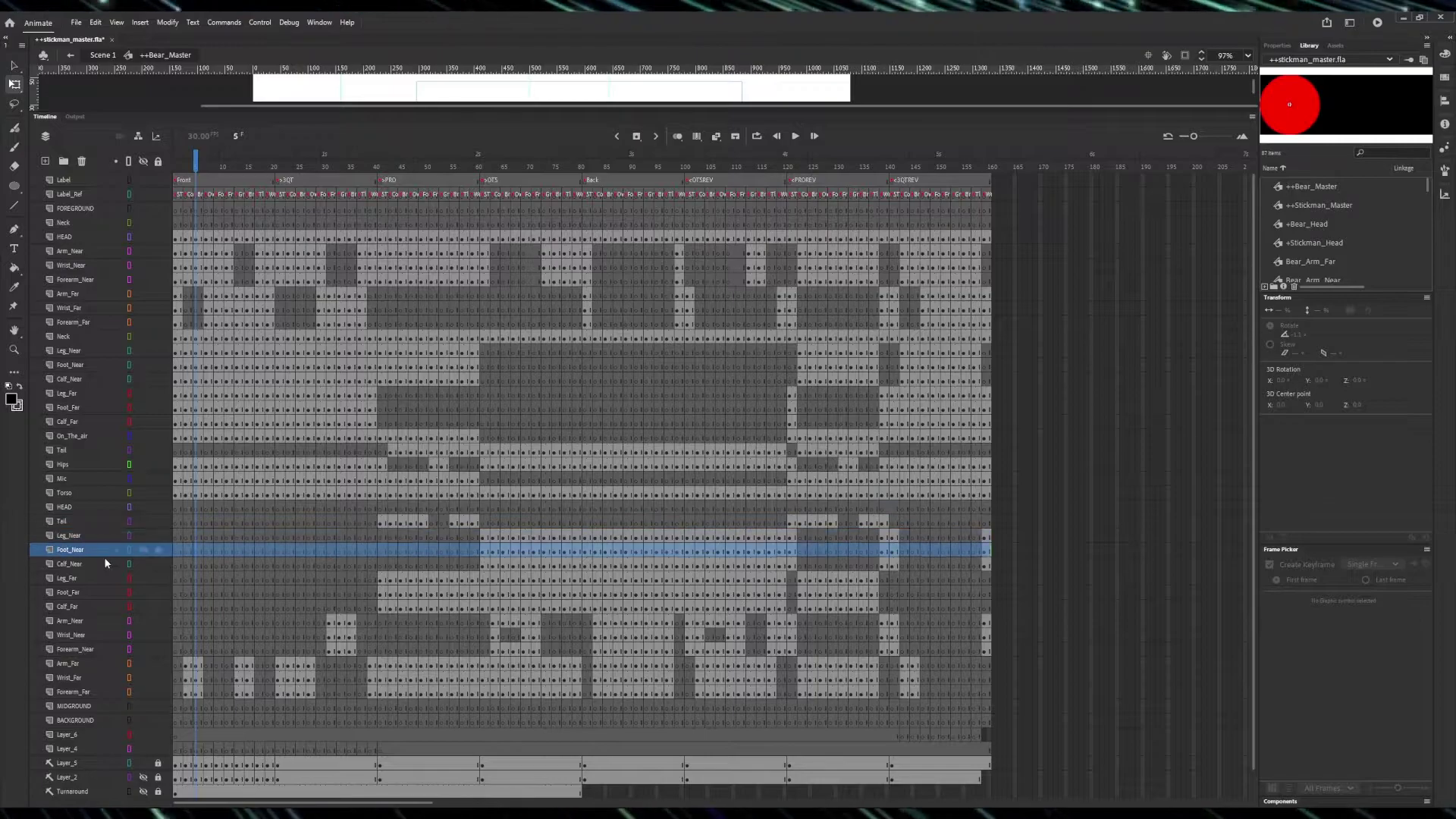
click(102, 578)
click(98, 592)
Shrink the timeline, advance the bear to frame 23, and select its near forearm
drag(638, 111, 638, 548)
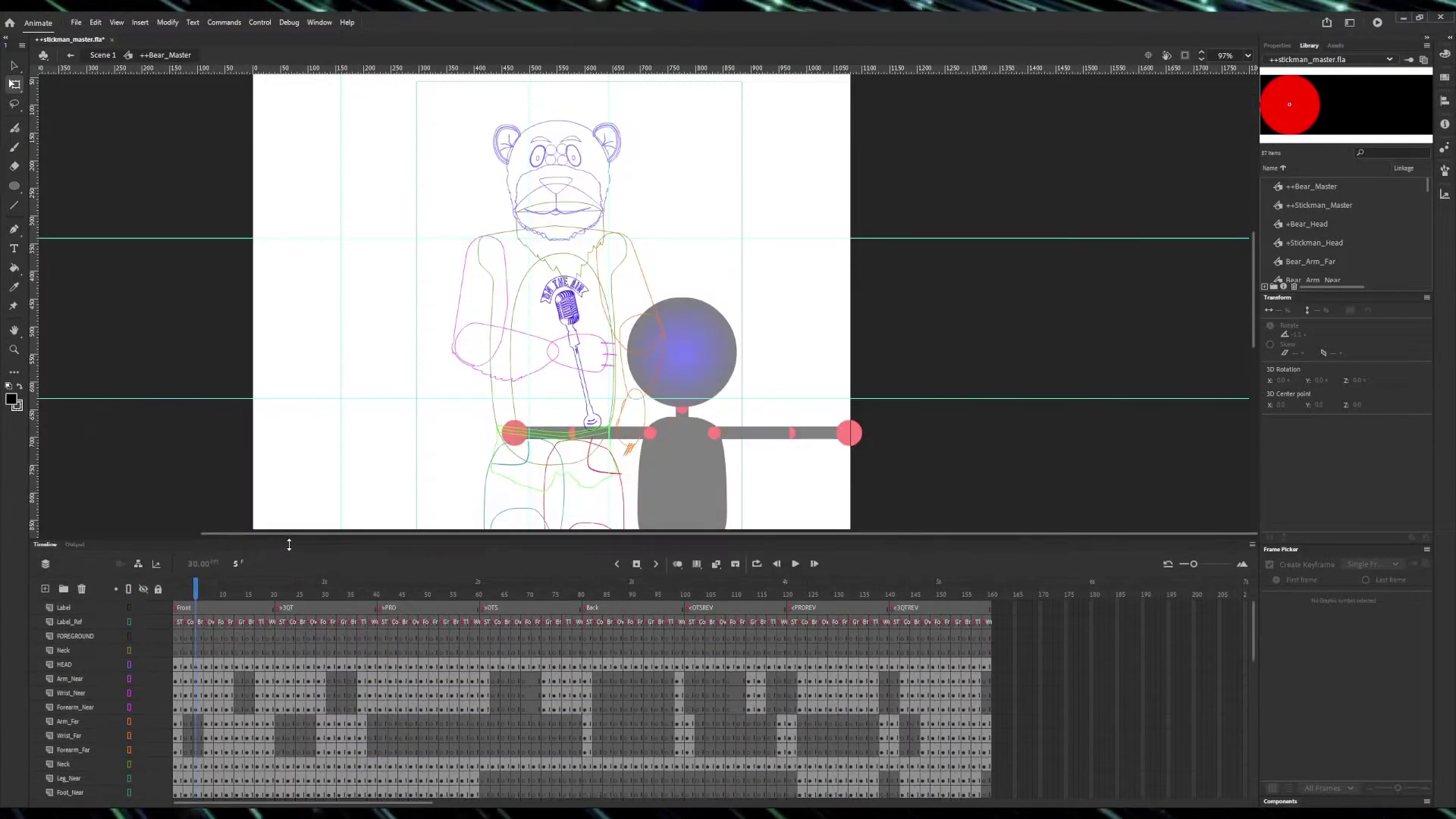
click(234, 605)
drag(233, 606, 290, 600)
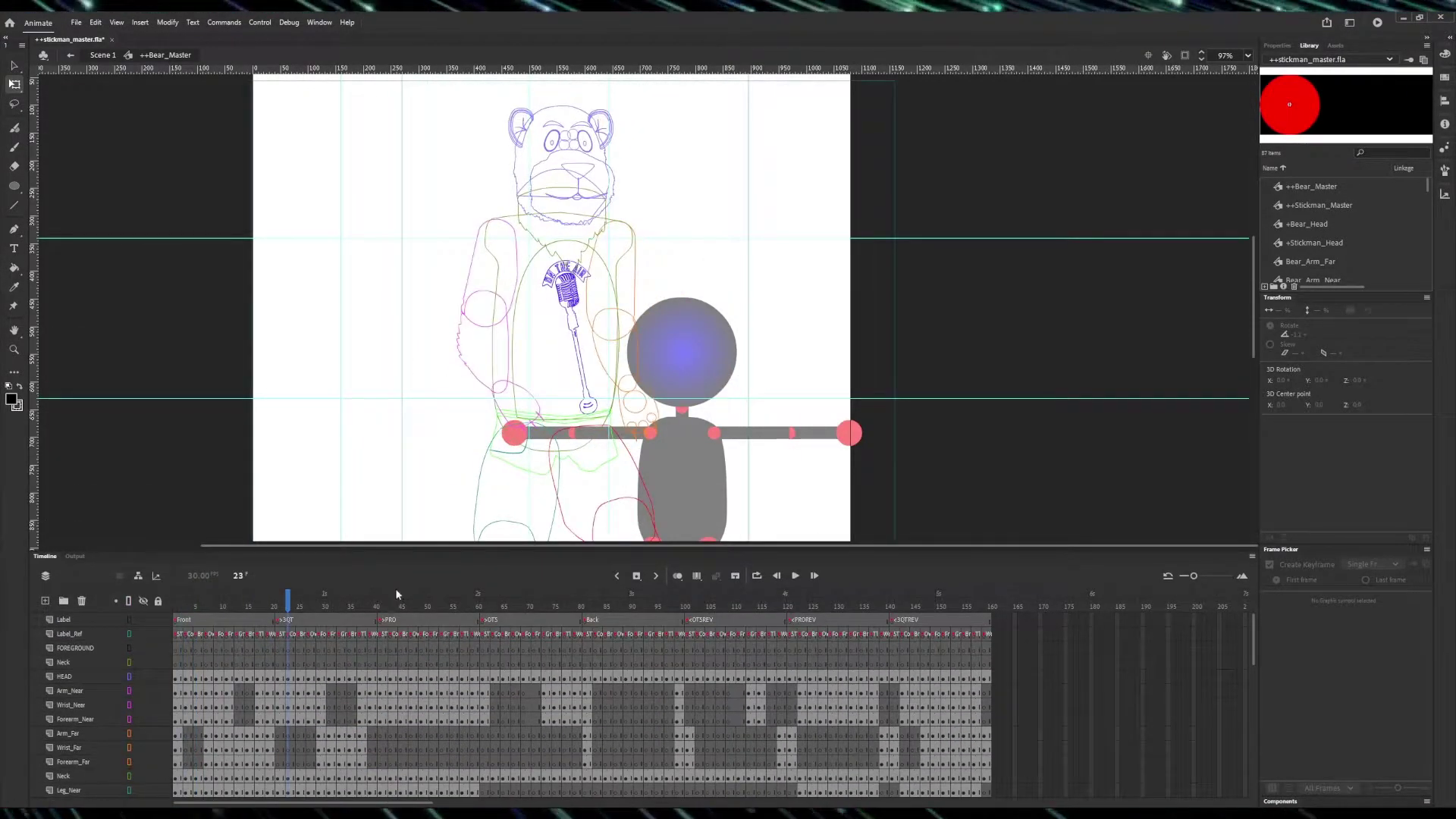
click(66, 734)
click(68, 697)
click(342, 342)
click(463, 351)
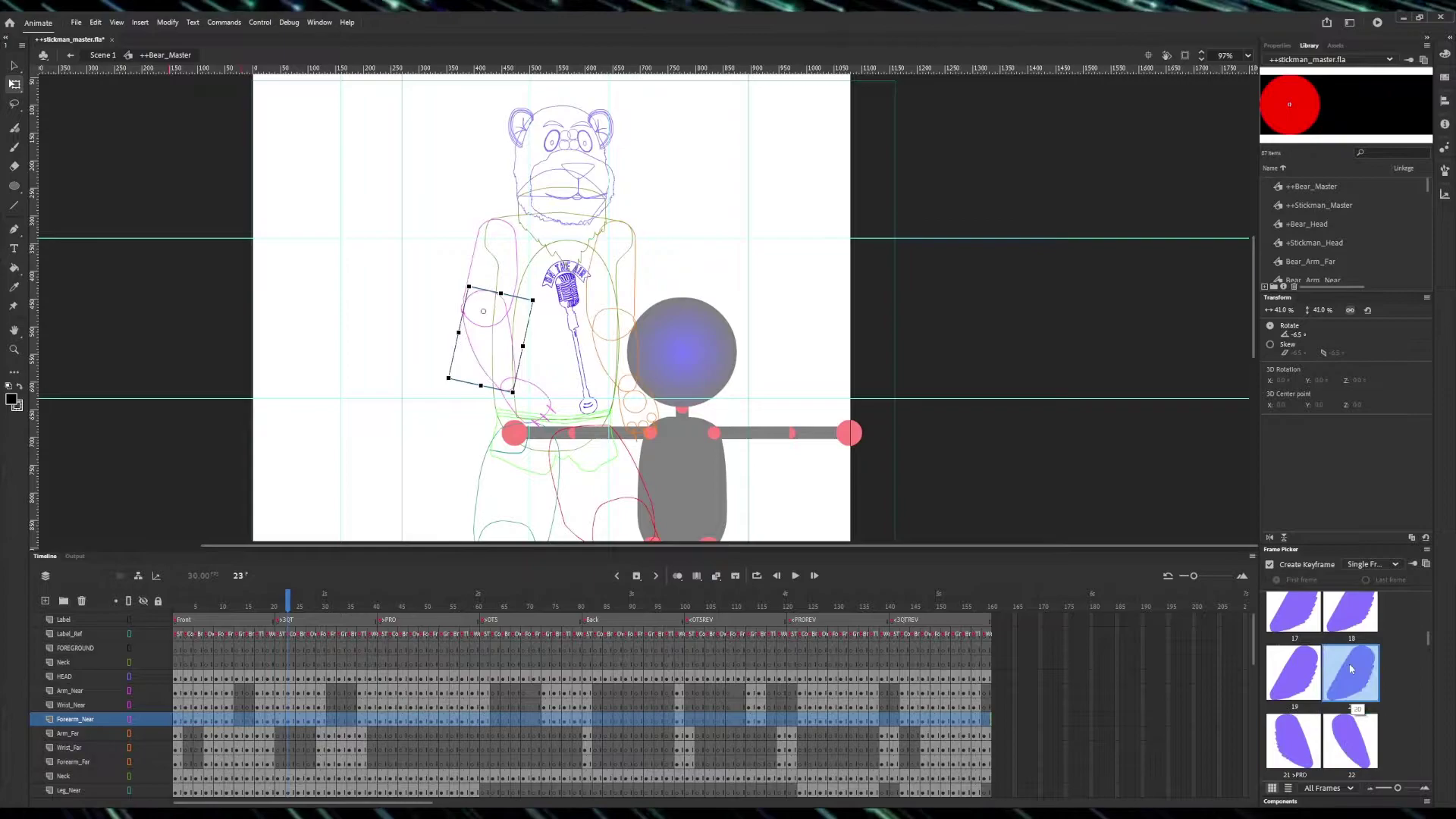
scroll(1360, 686, down, 3)
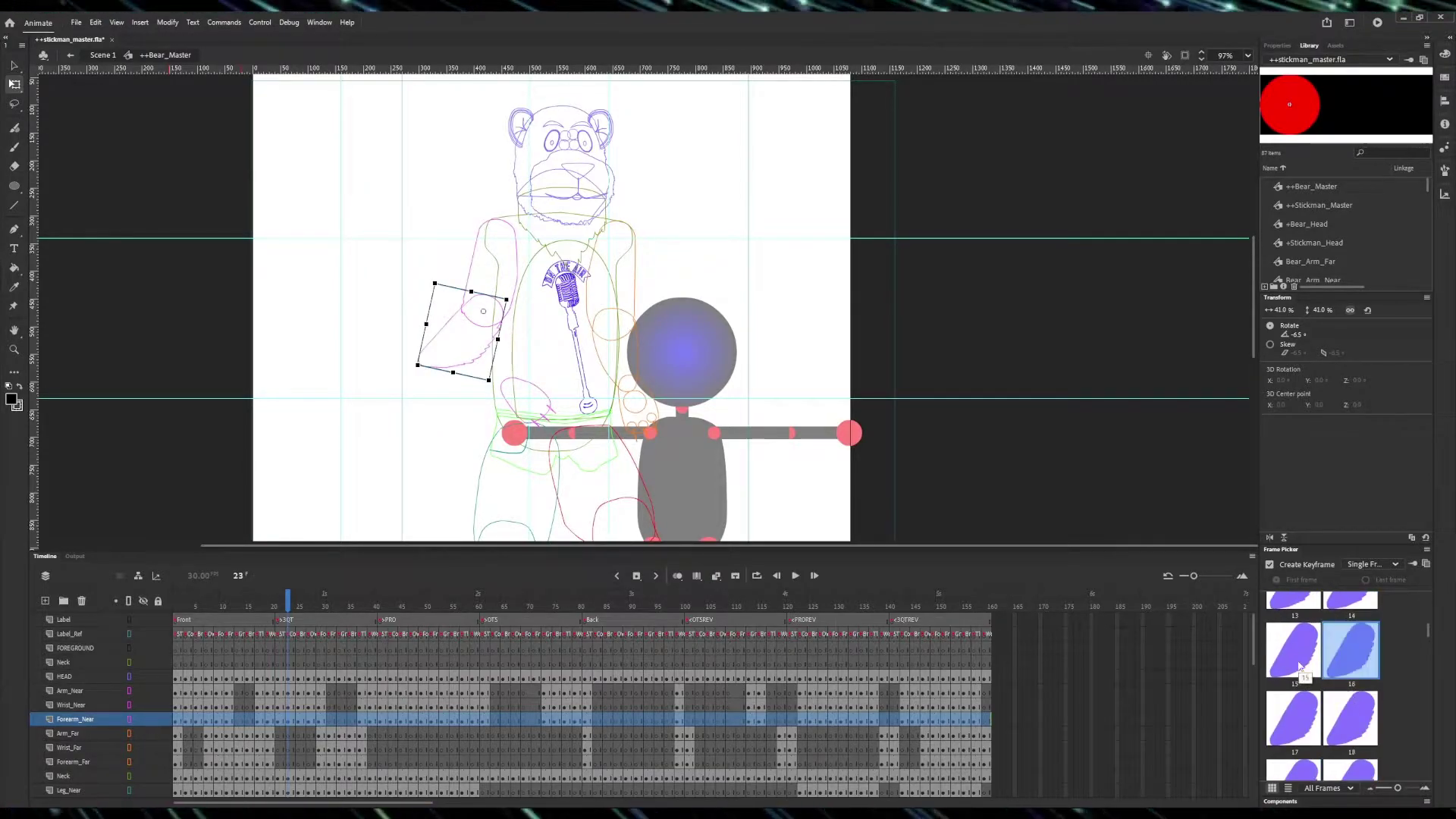
scroll(1331, 688, down, 2)
scroll(1353, 646, down, 4)
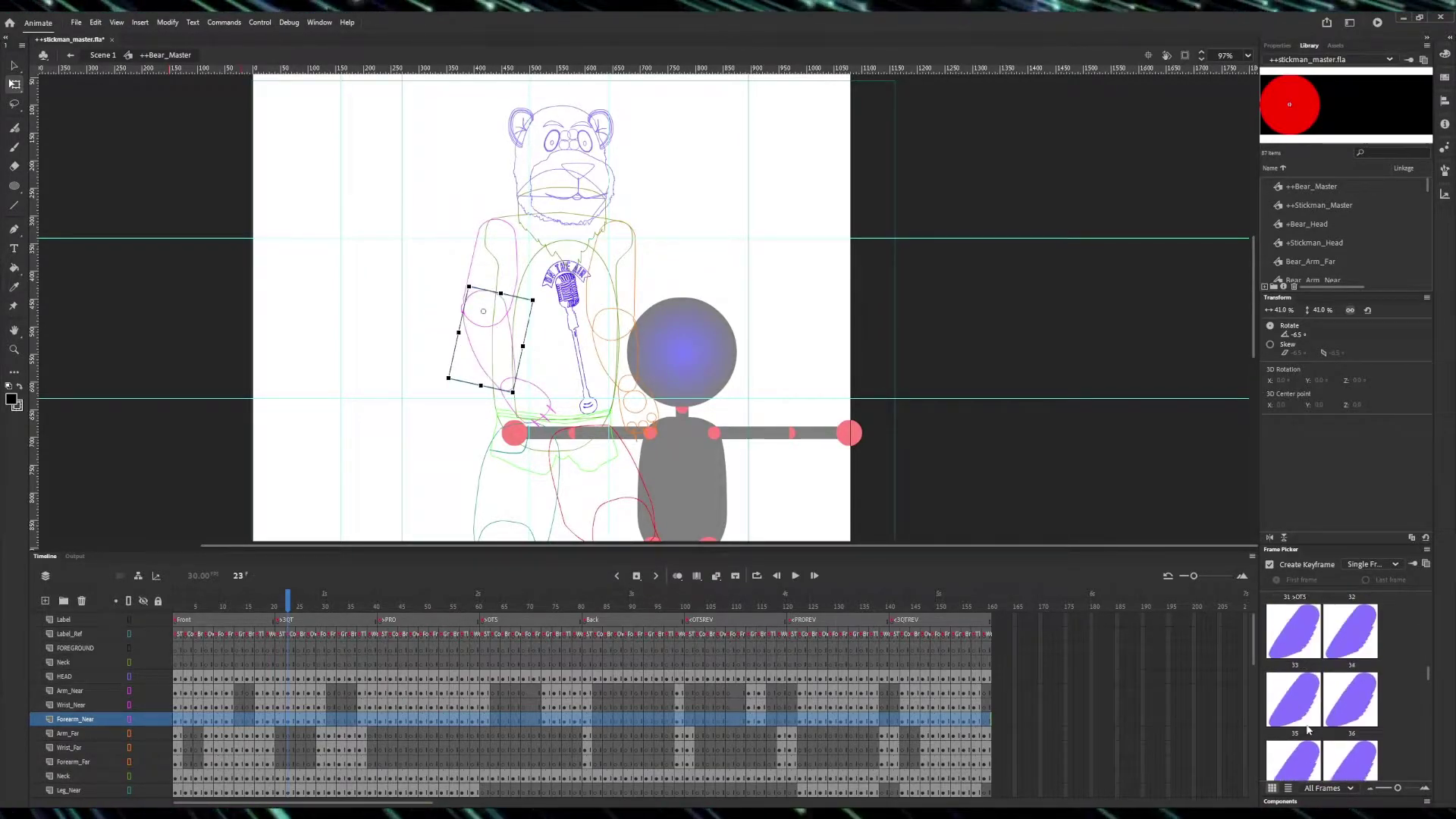
scroll(1362, 700, down, 3)
Try several near-forearm drawings, including 44, and settle on drawing 15
click(1298, 734)
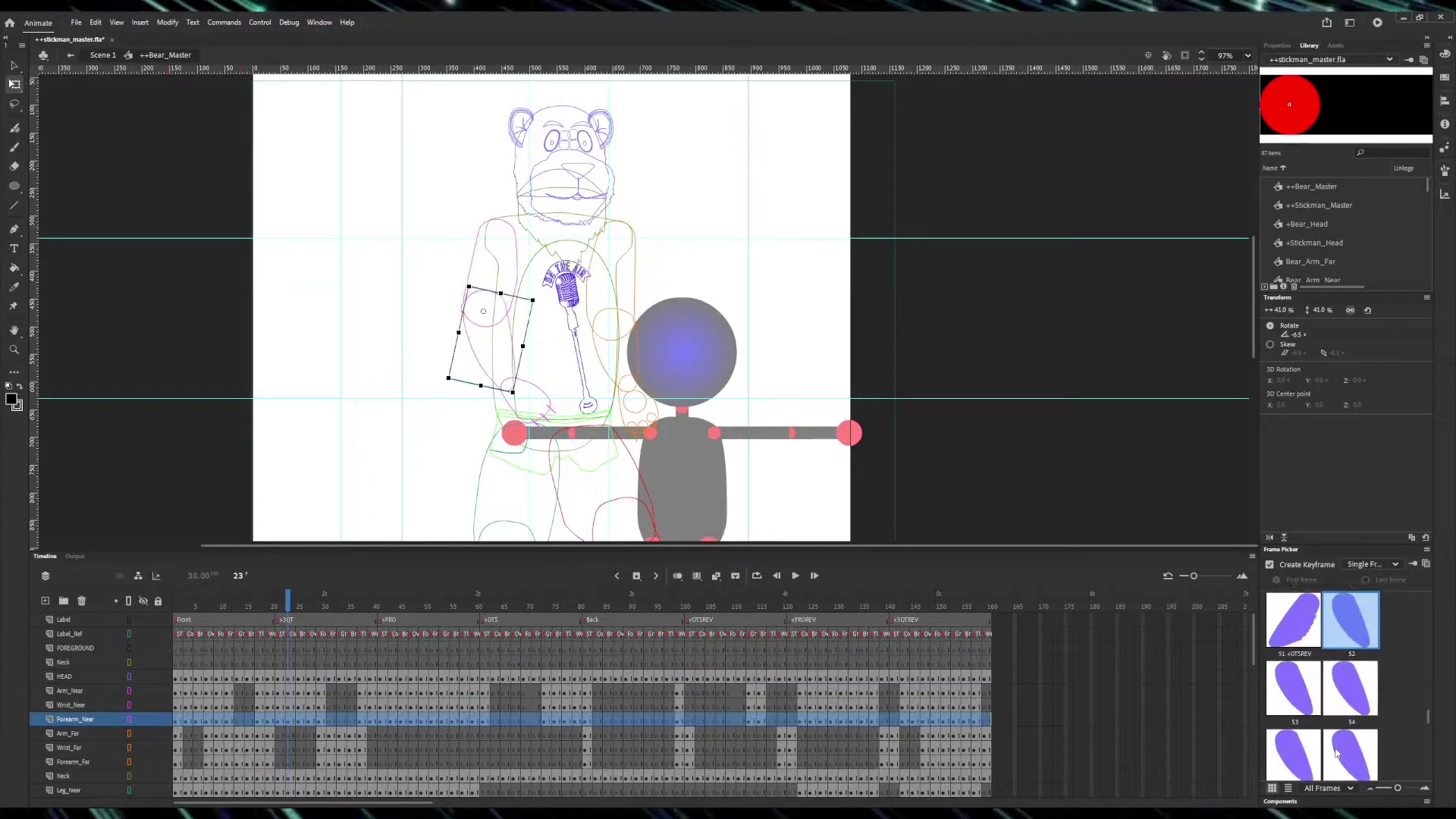
scroll(1298, 740, down, 5)
click(1297, 735)
scroll(1319, 683, up, 4)
click(1298, 728)
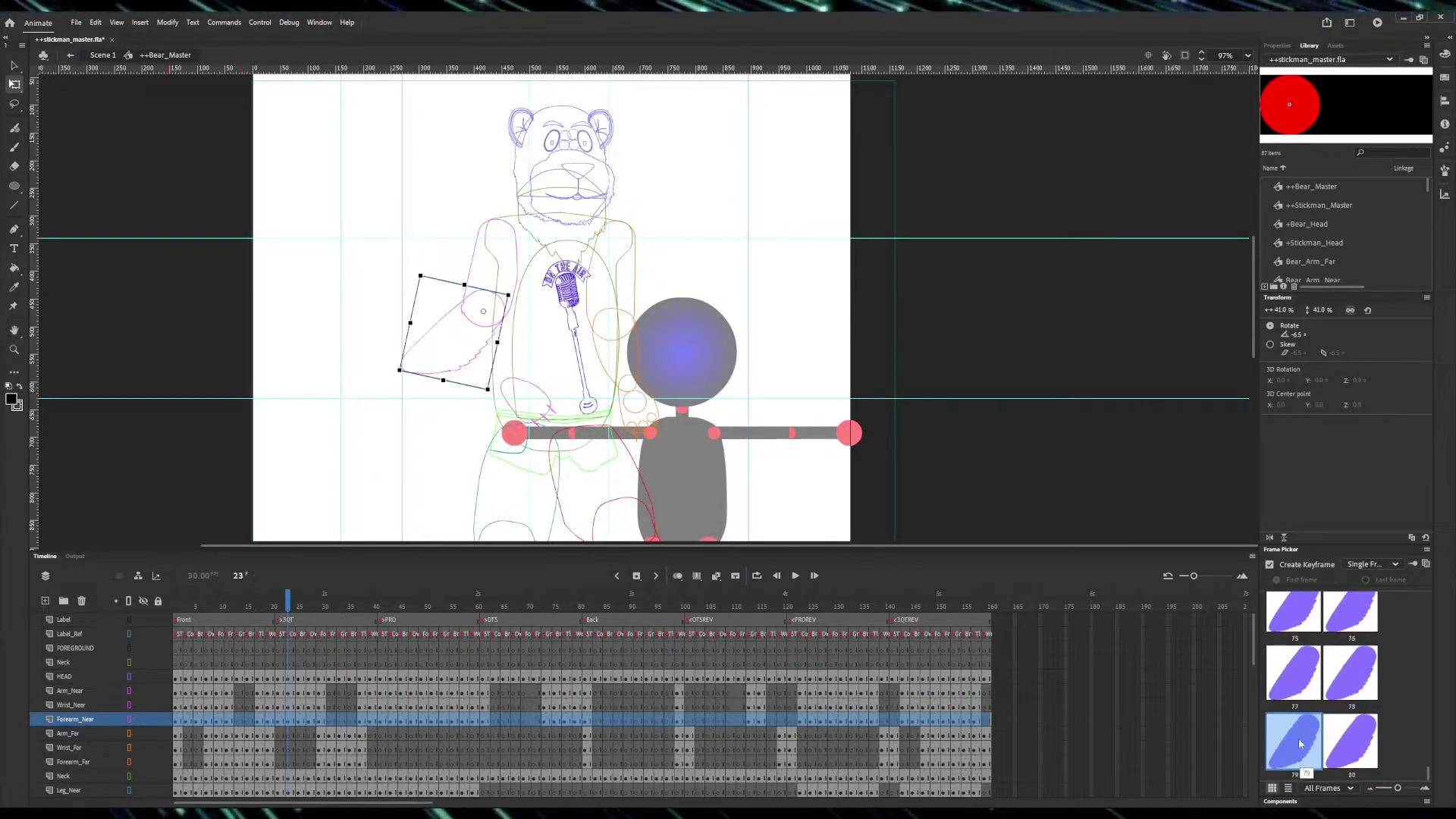
scroll(1320, 682, up, 3)
scroll(1319, 683, up, 2)
click(1350, 741)
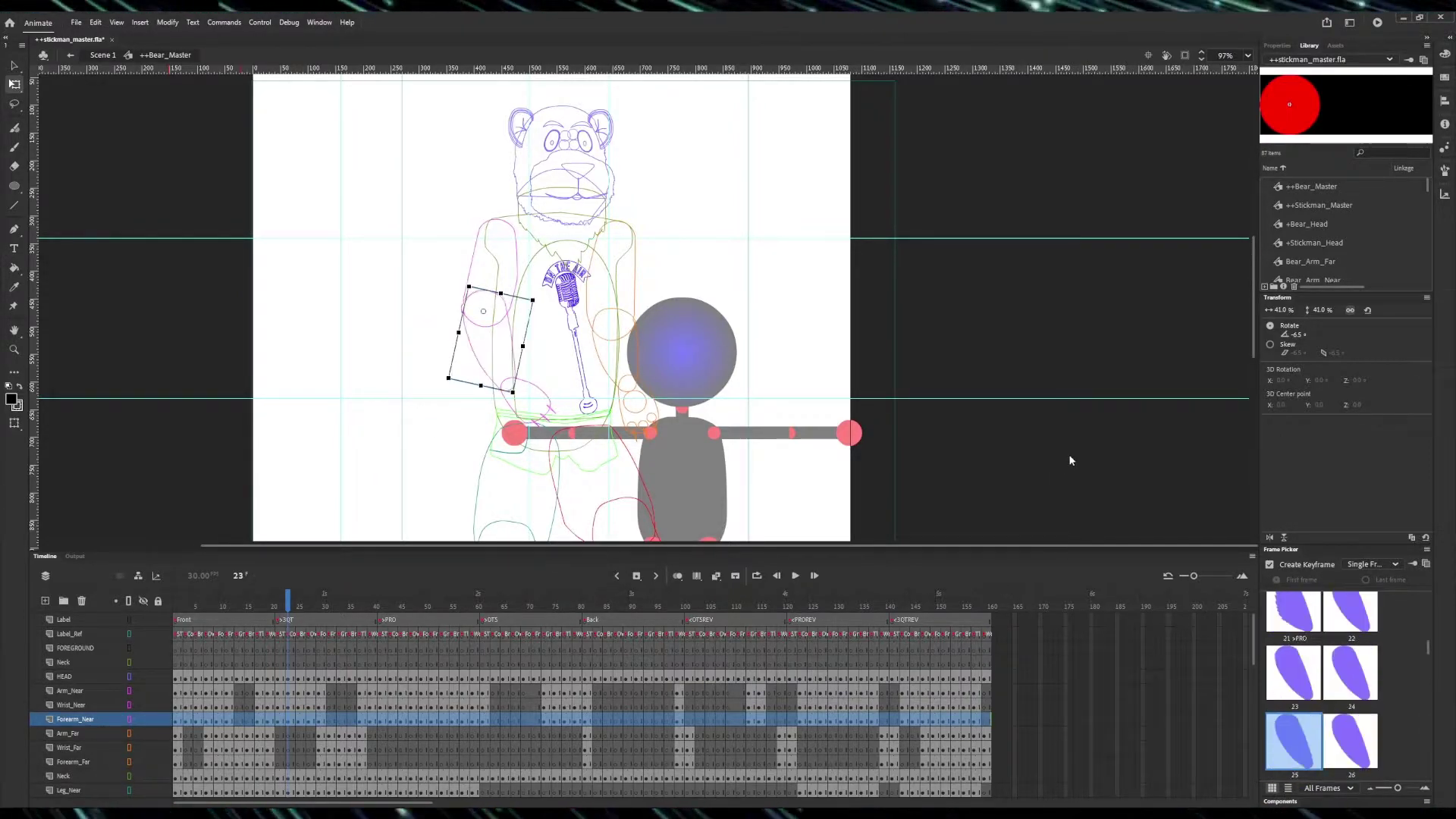
scroll(1320, 684, up, 5)
click(1298, 739)
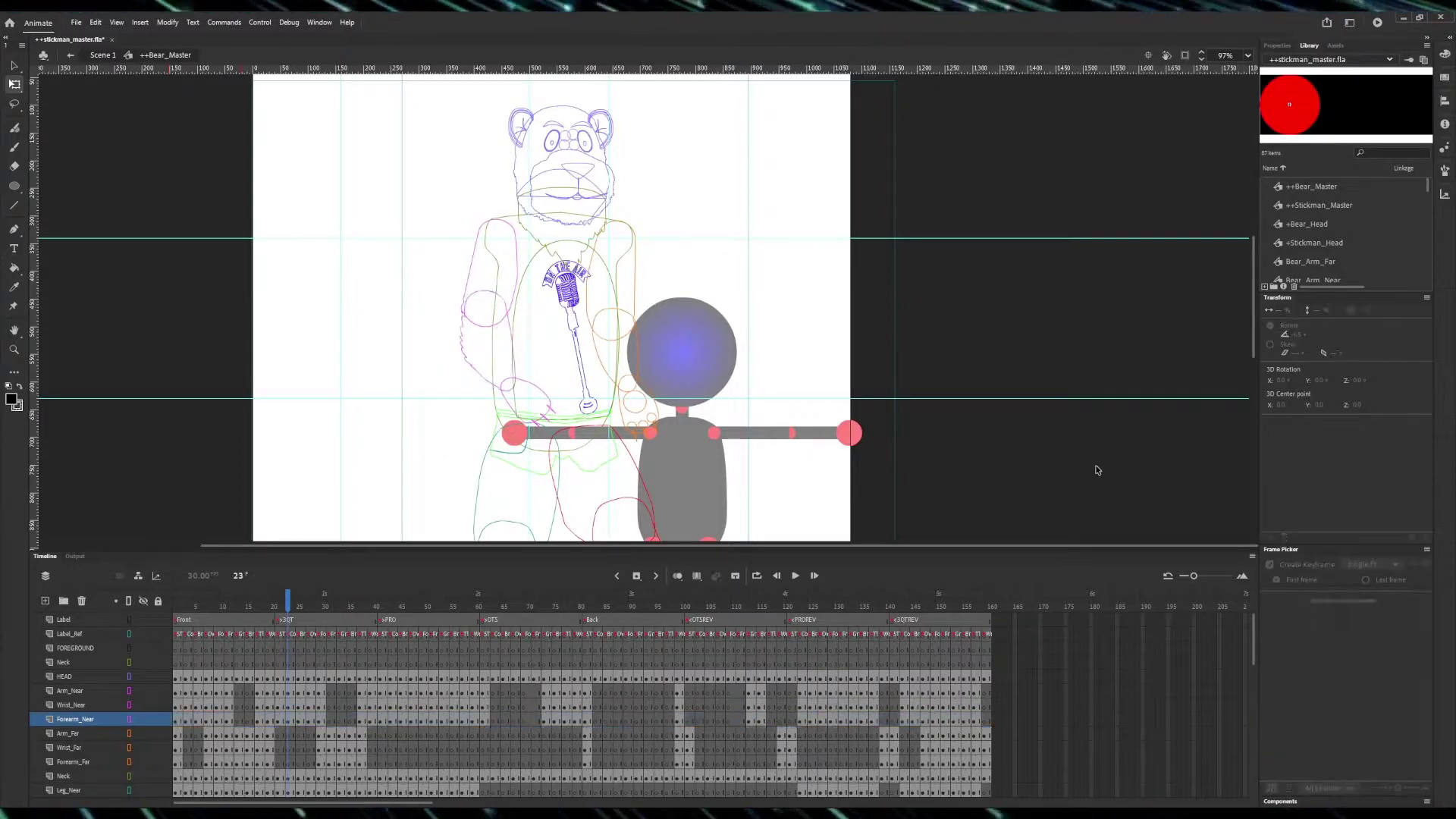
Return to Scene 1, enlarge the stage view, and move the stickman away from the bear
double_click(1072, 453)
drag(1036, 553, 1035, 672)
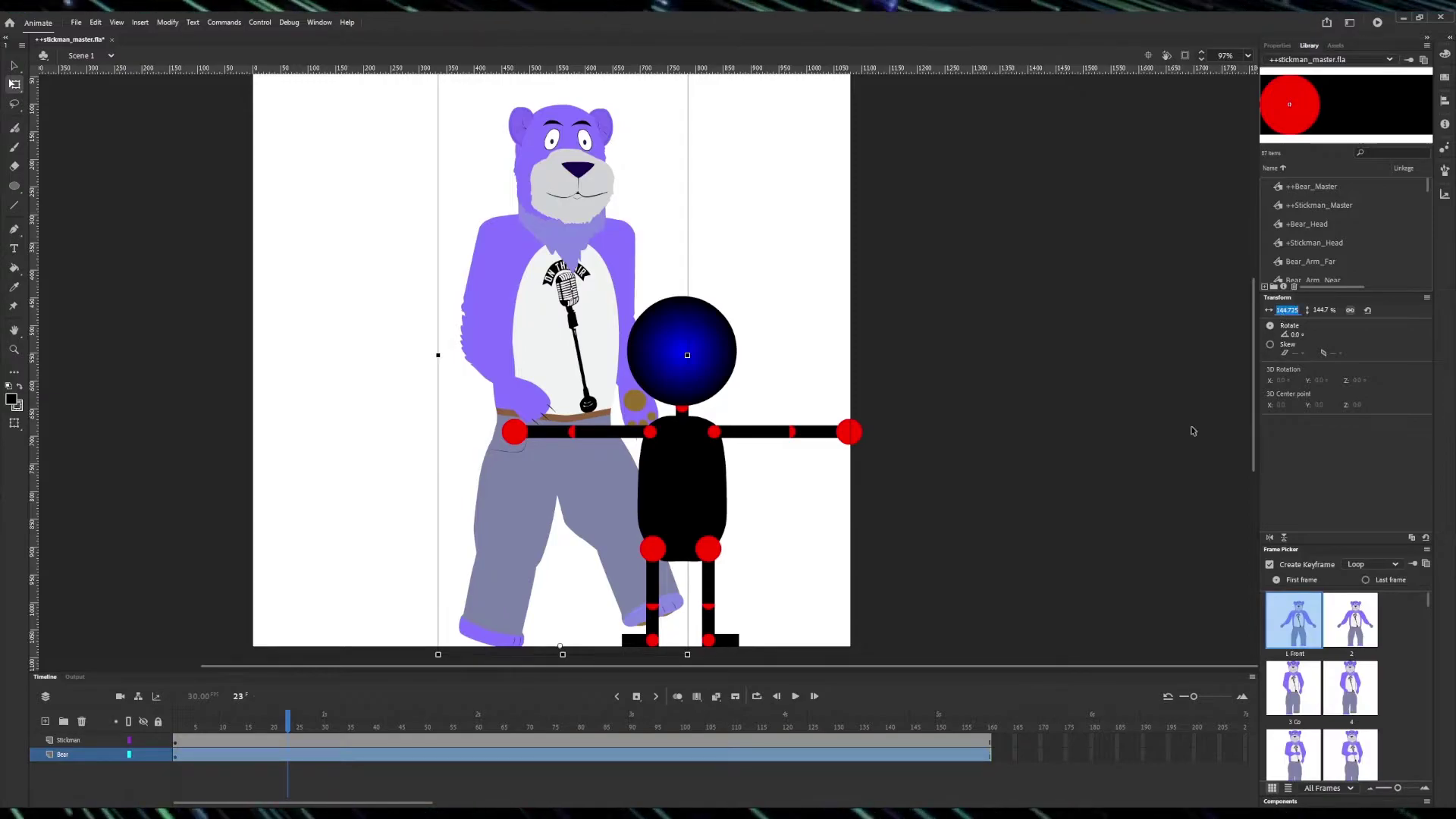
click(688, 355)
key(Return)
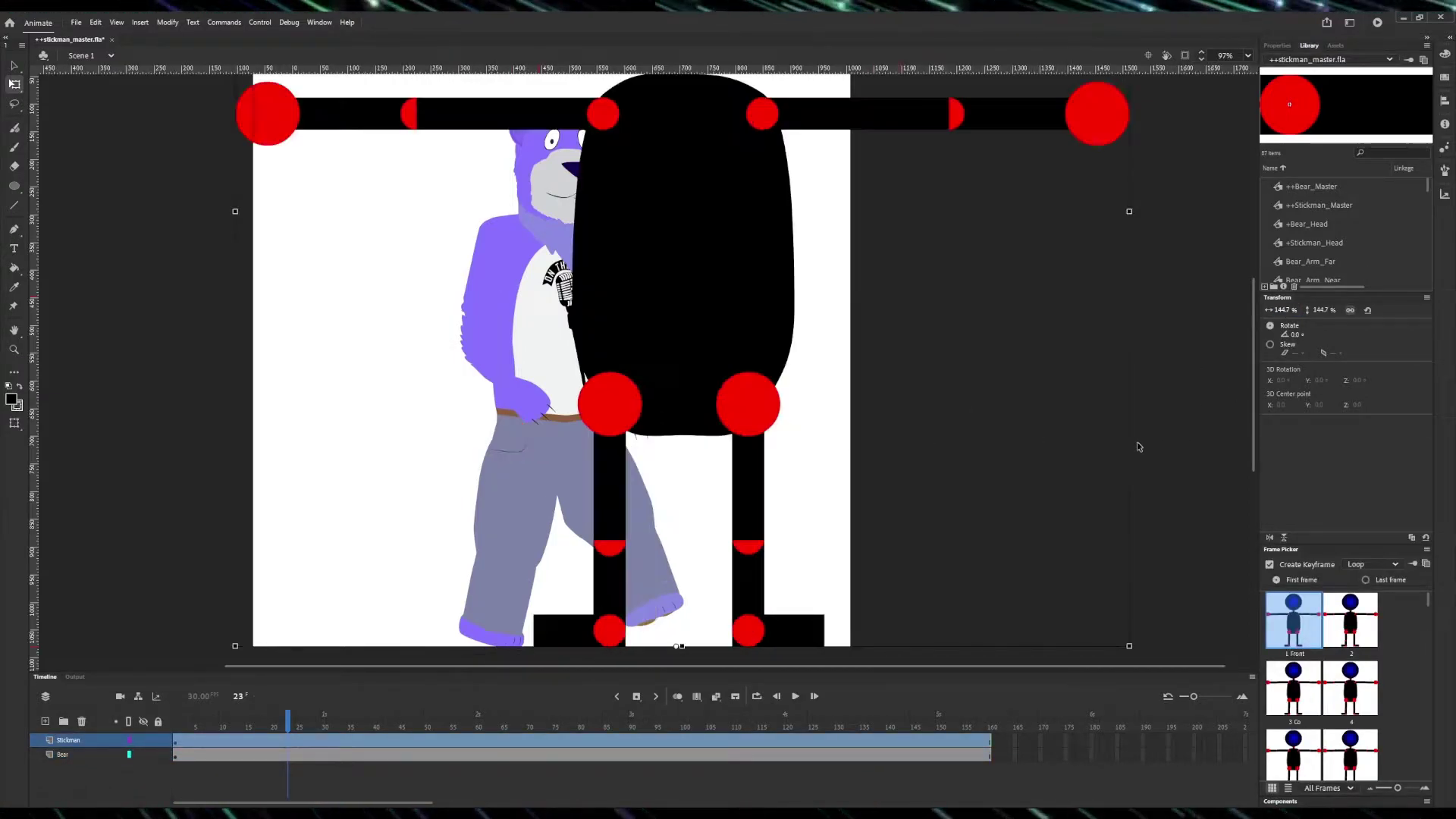
scroll(755, 345, down, 3)
drag(755, 345, 547, 342)
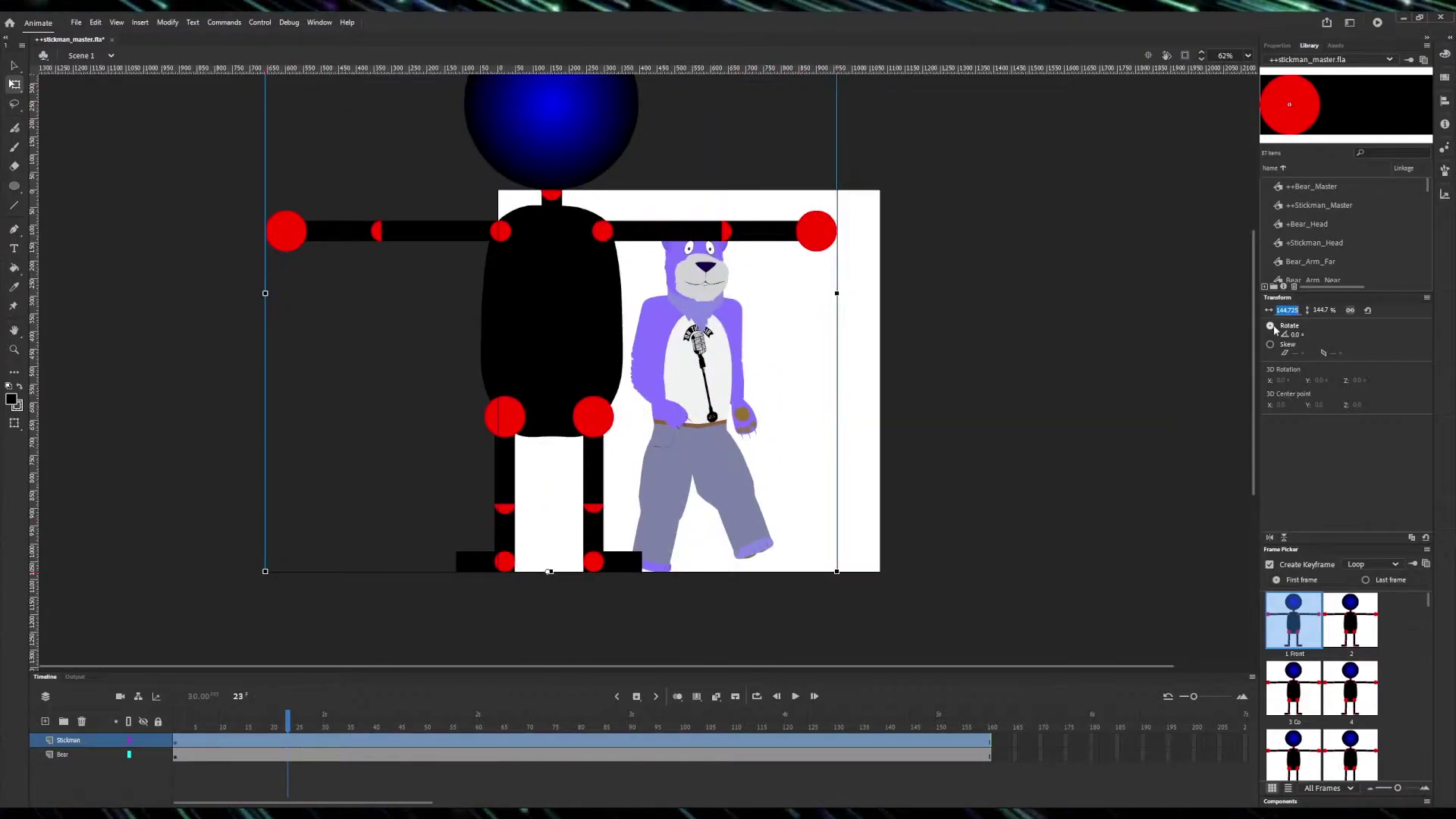
text(100)
Move the bear off-stage left and centre the stickman scaled to 90%
key(Return)
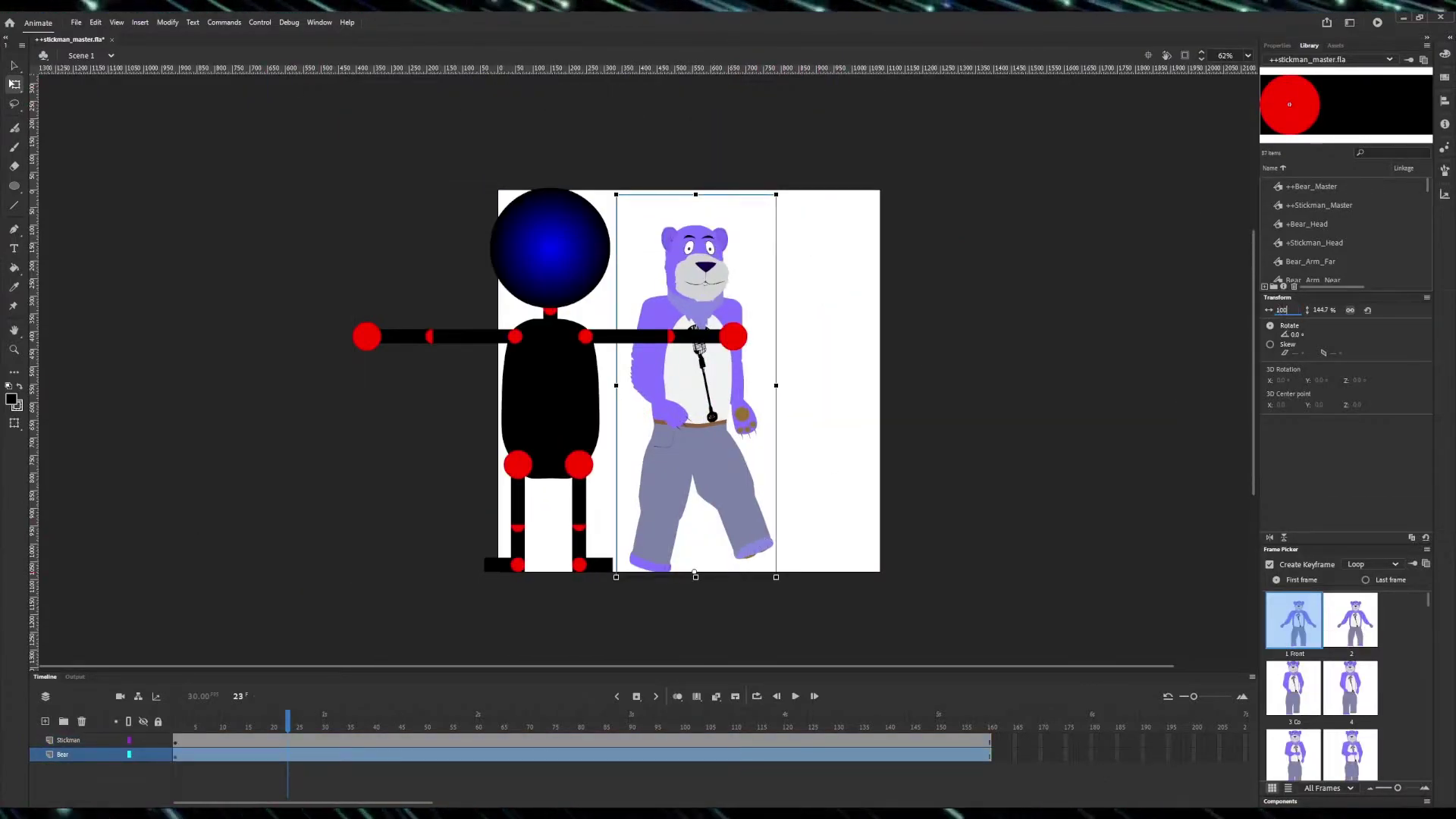
key(Return)
drag(517, 464, 882, 465)
drag(694, 433, 343, 421)
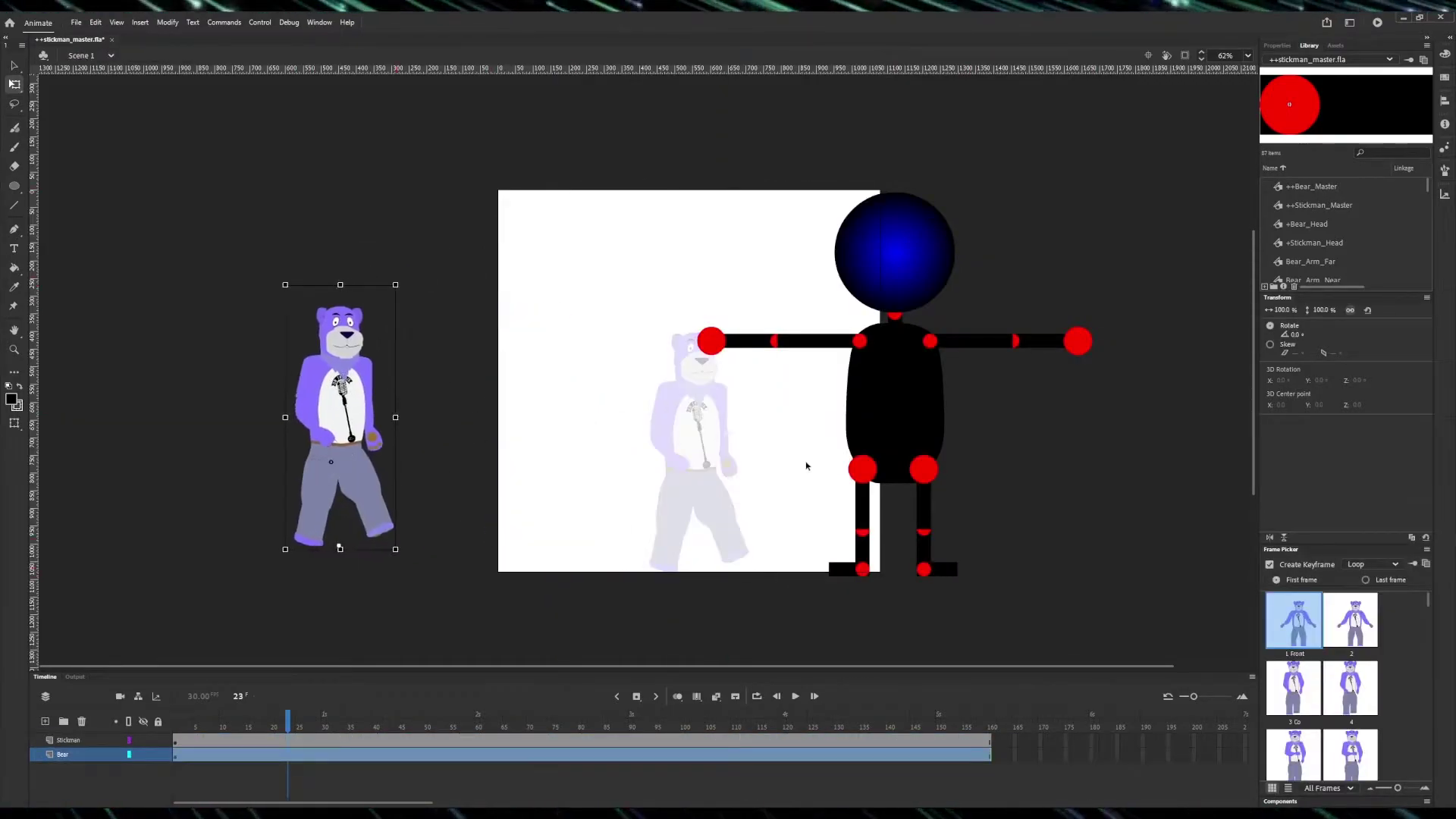
drag(865, 433, 762, 457)
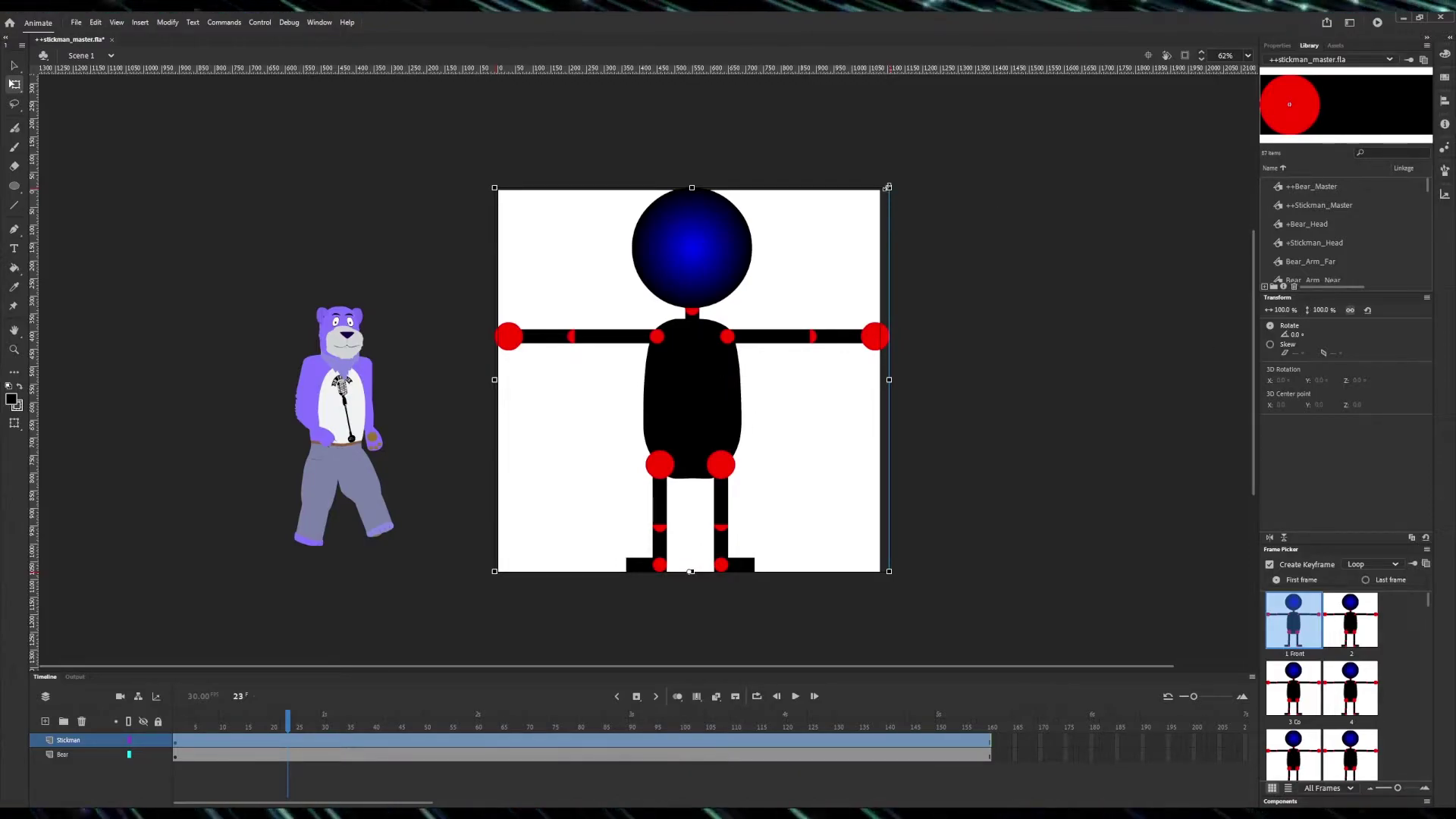
text(90)
key(Return)
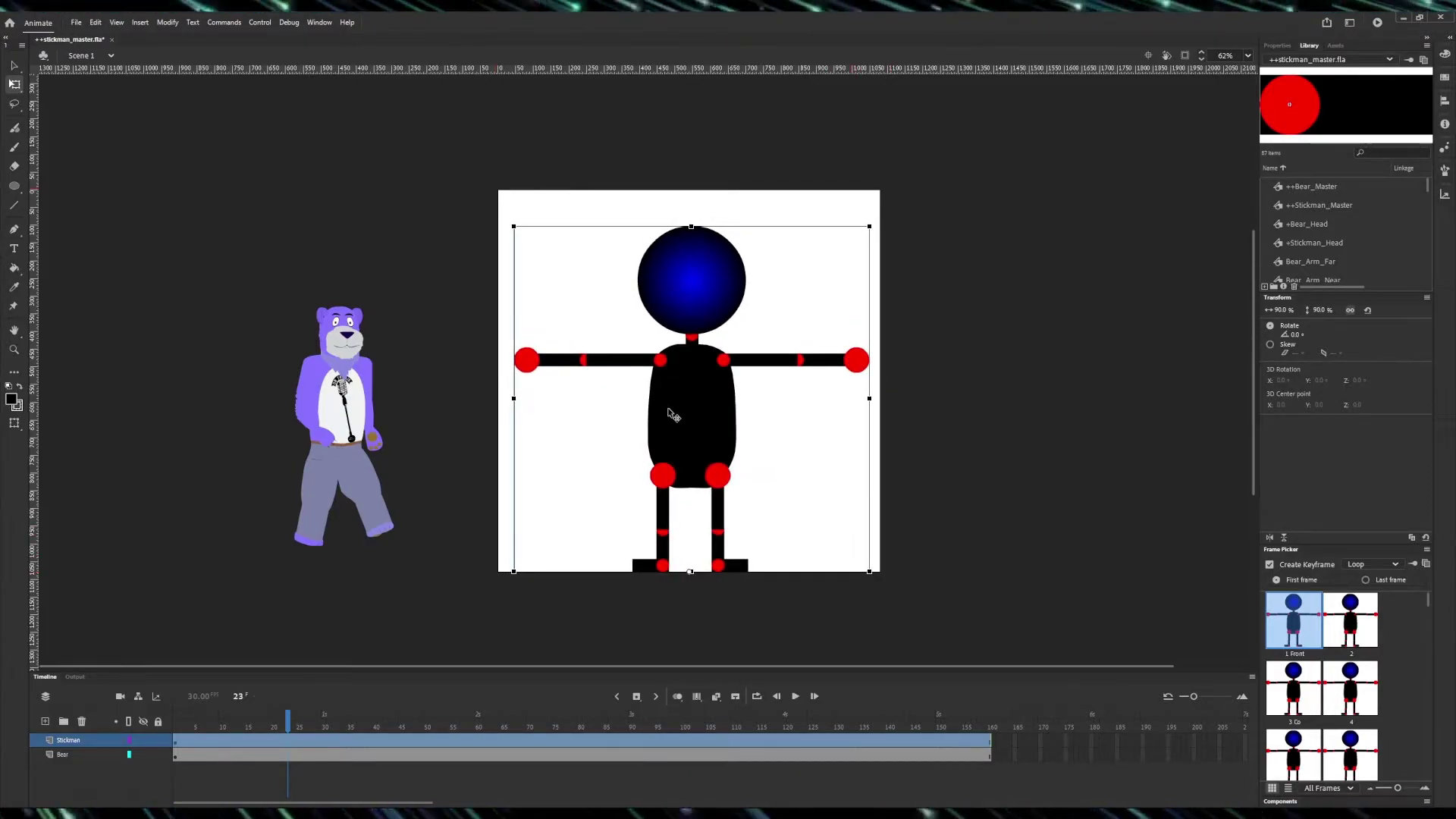
Inside Stickman_Master, show all layers in outline view and select the three near-arm layers
double_click(673, 415)
scroll(1020, 401, down, 3)
scroll(1017, 442, down, 2)
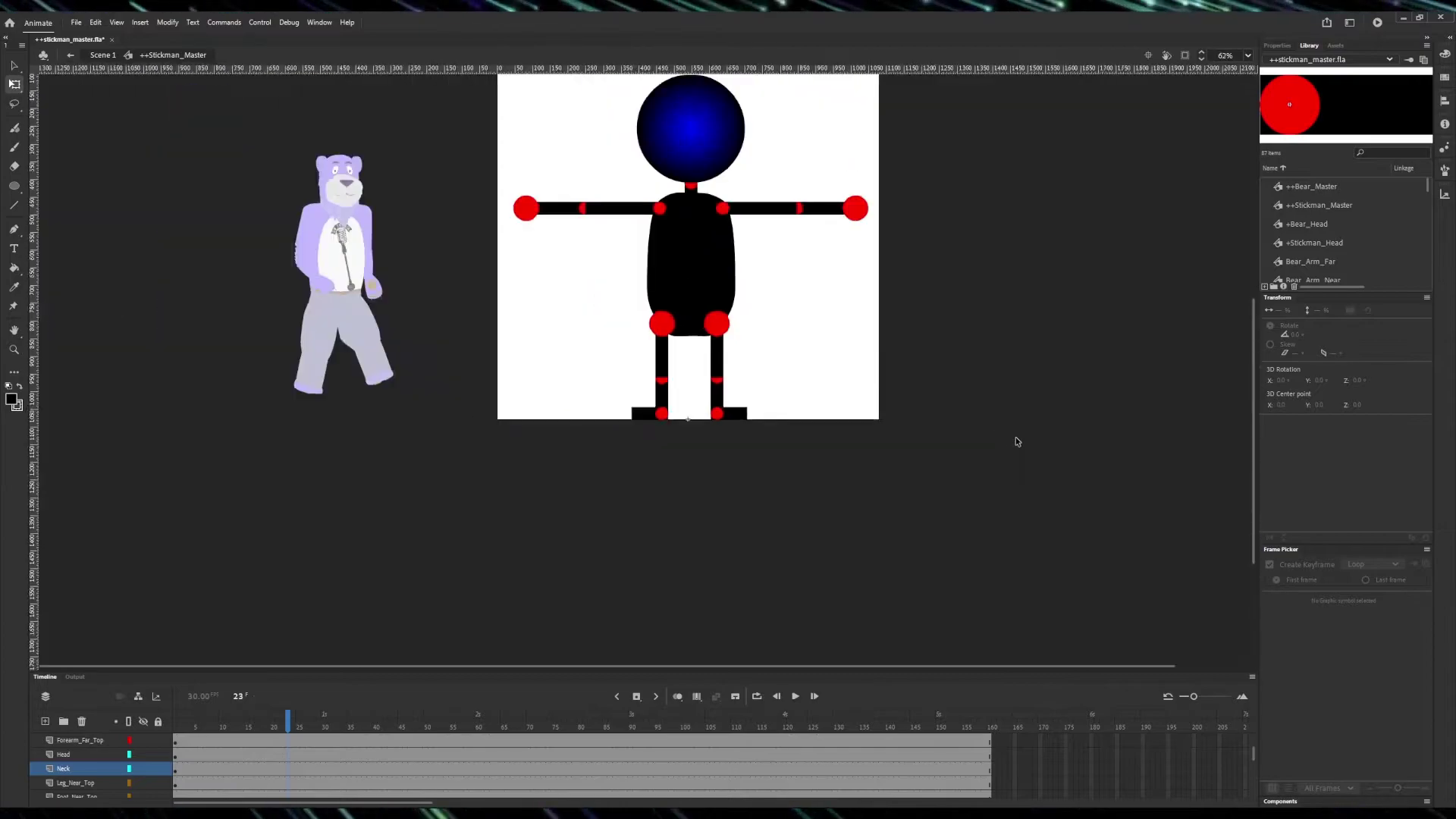
scroll(1017, 442, down, 2)
drag(569, 673, 568, 376)
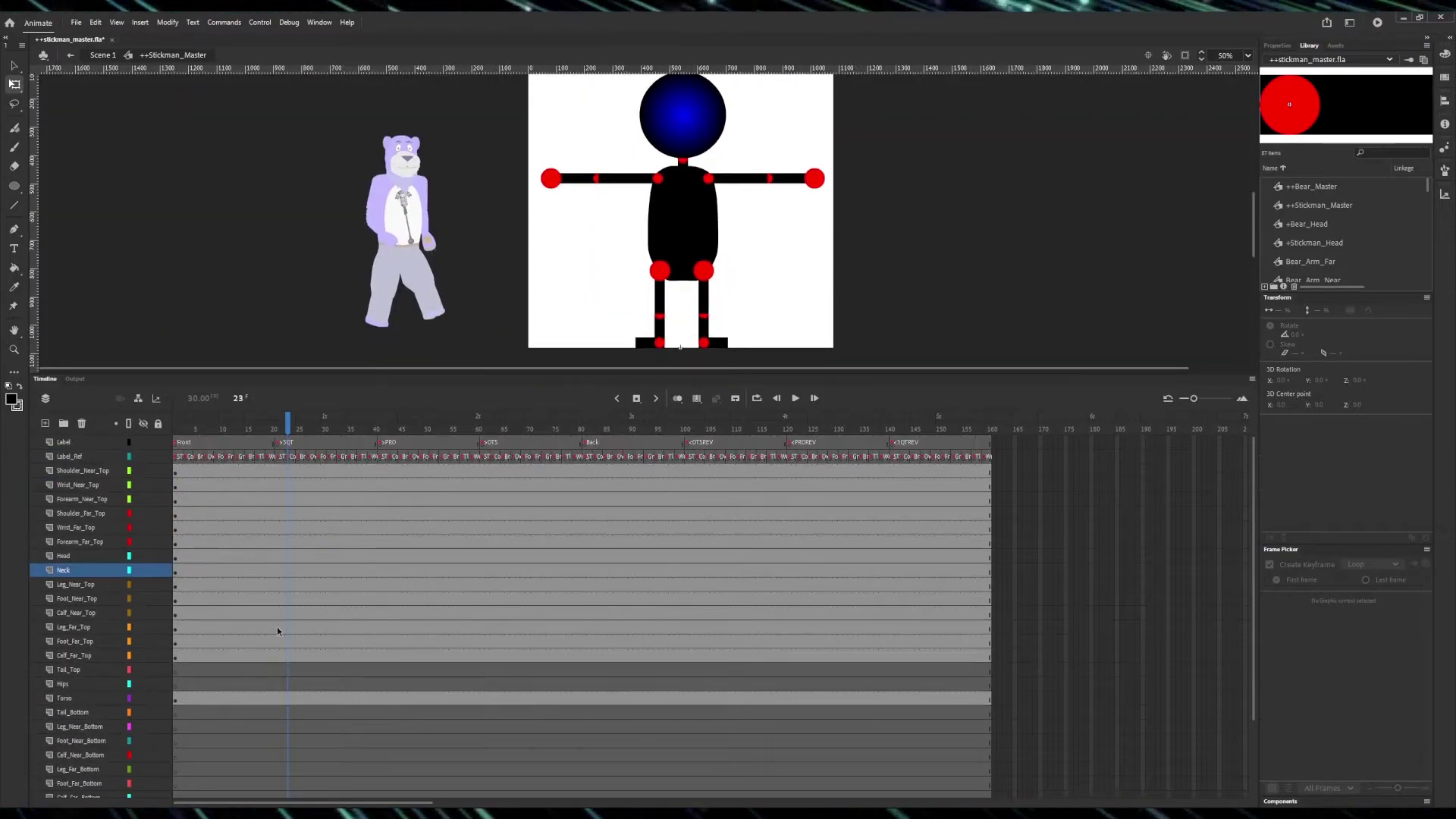
scroll(757, 233, up, 3)
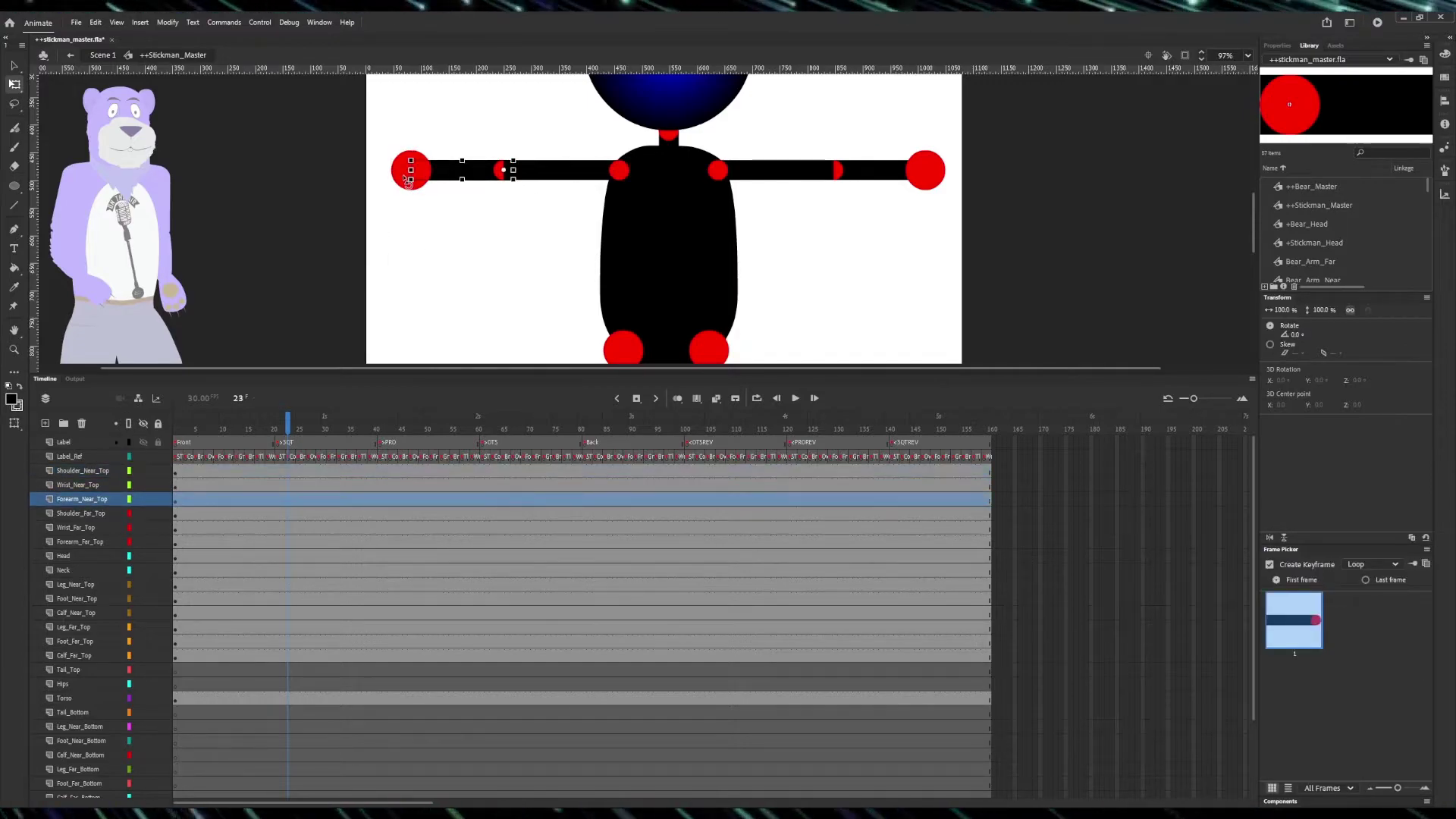
key(ctrl+alt+shift+o)
scroll(603, 205, down, 2)
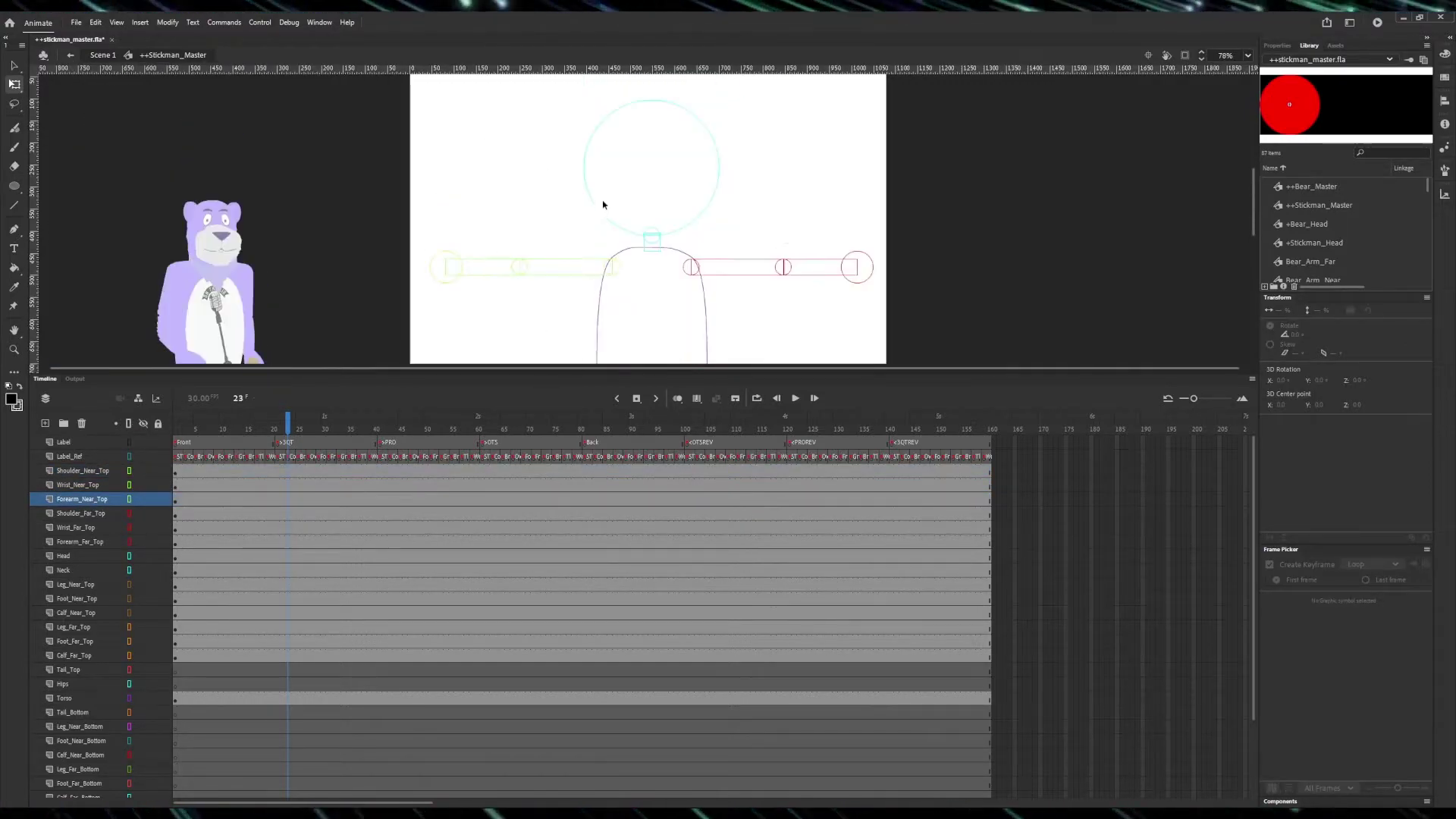
shift+click(87, 657)
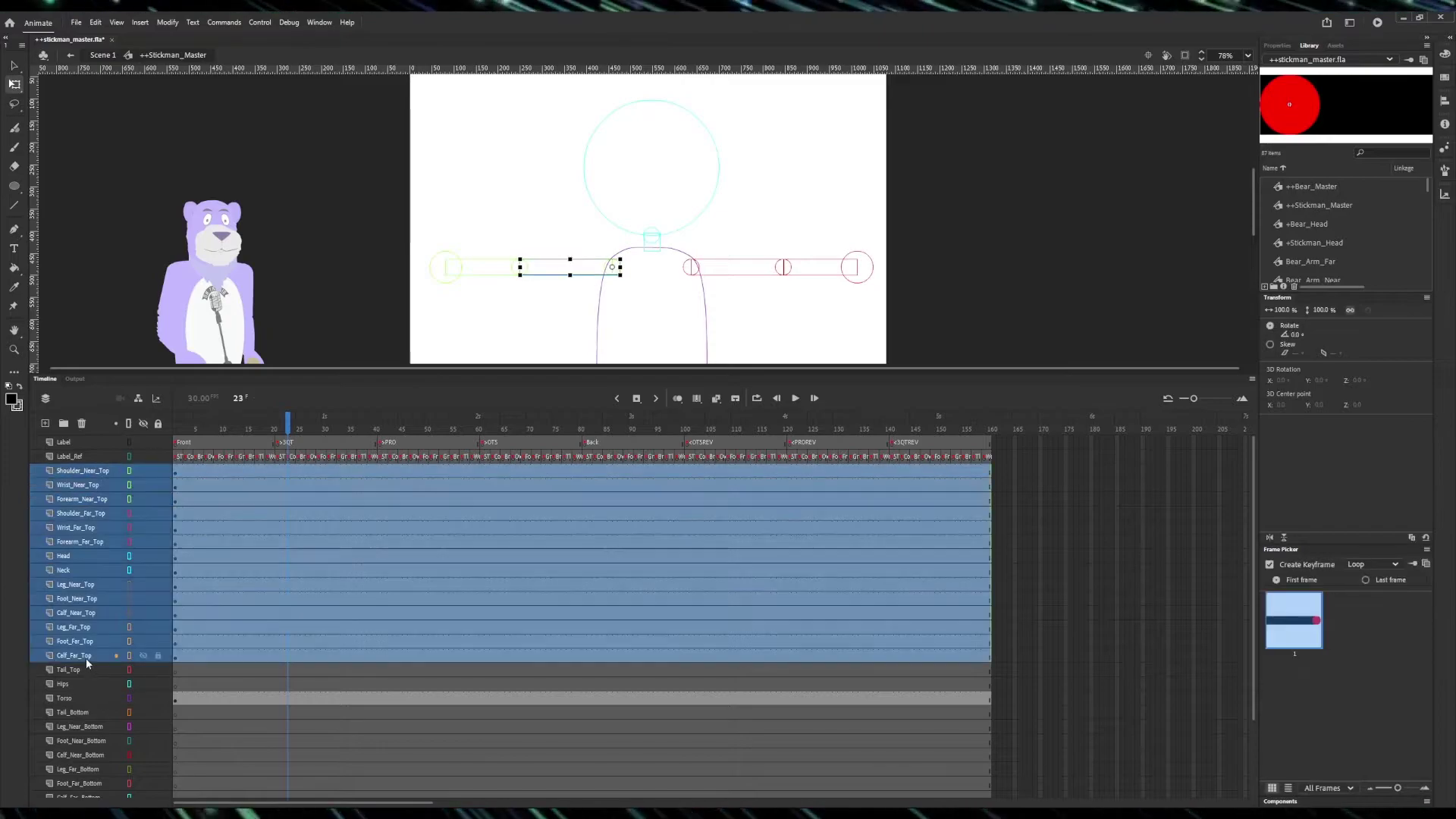
click(78, 485)
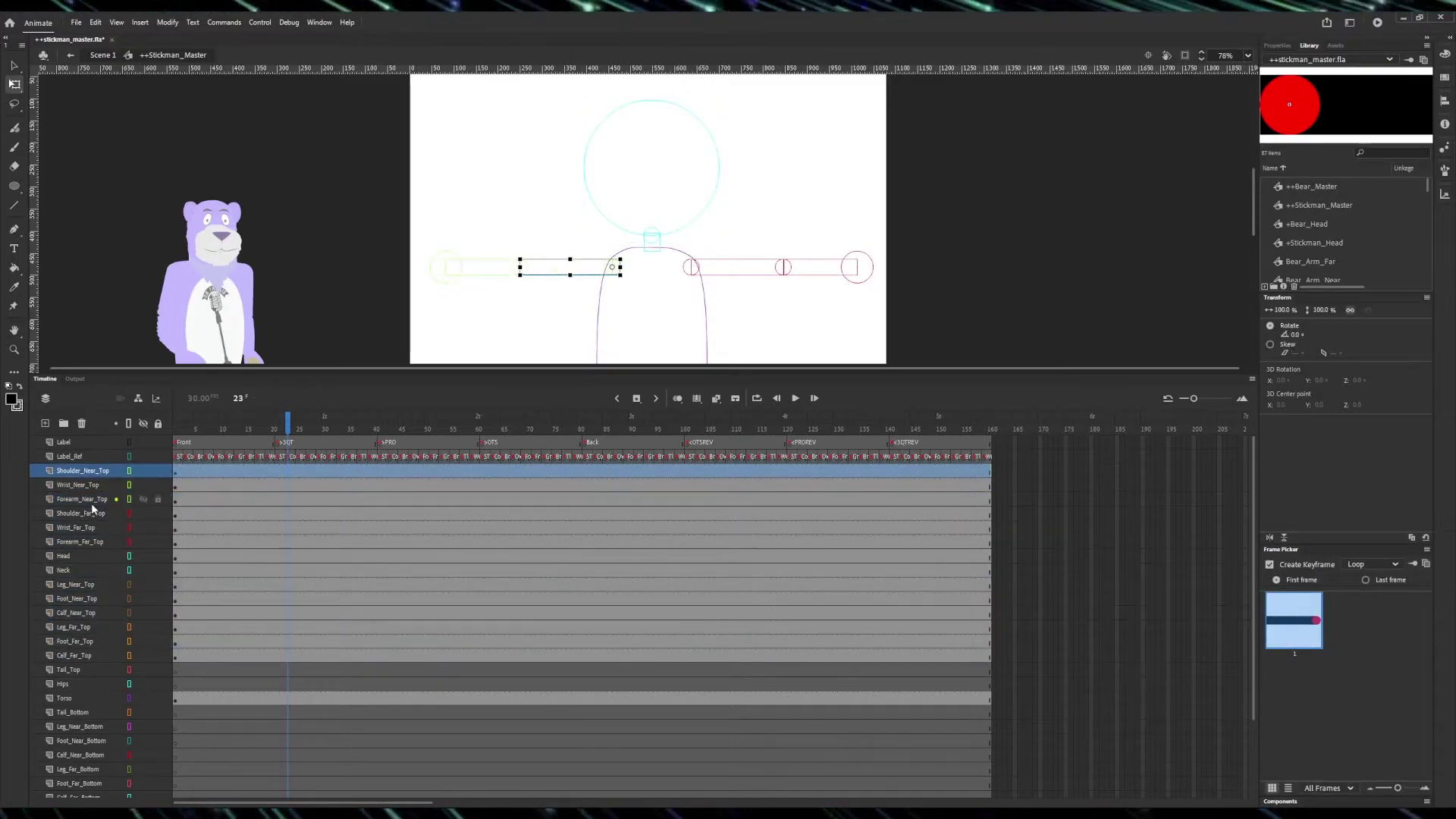
shift+click(92, 499)
Give the near-arm layers a bright green #99FF00 outline colour in Layer Properties
right_click(91, 499)
click(125, 496)
click(683, 490)
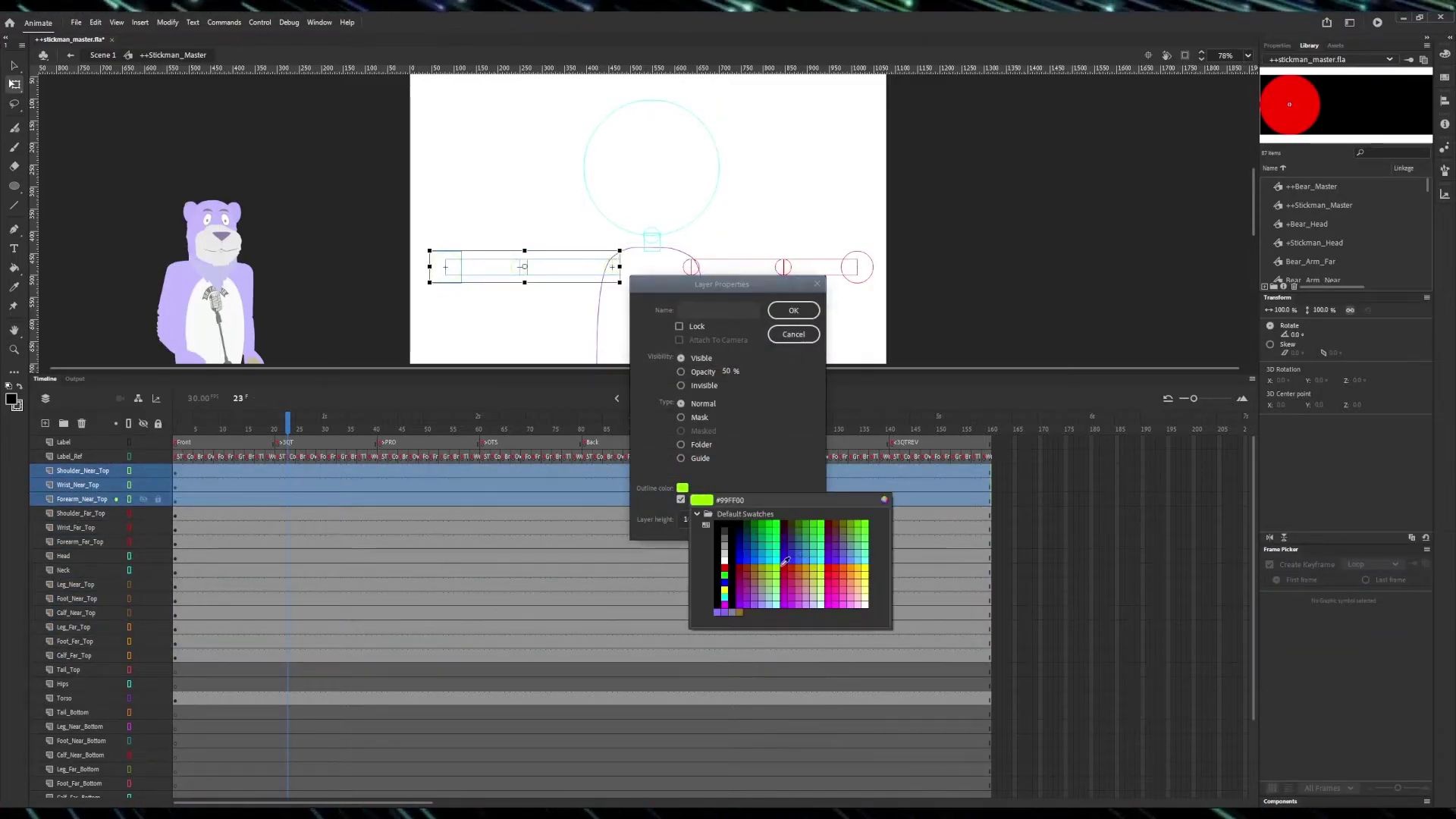
click(785, 562)
key(Return)
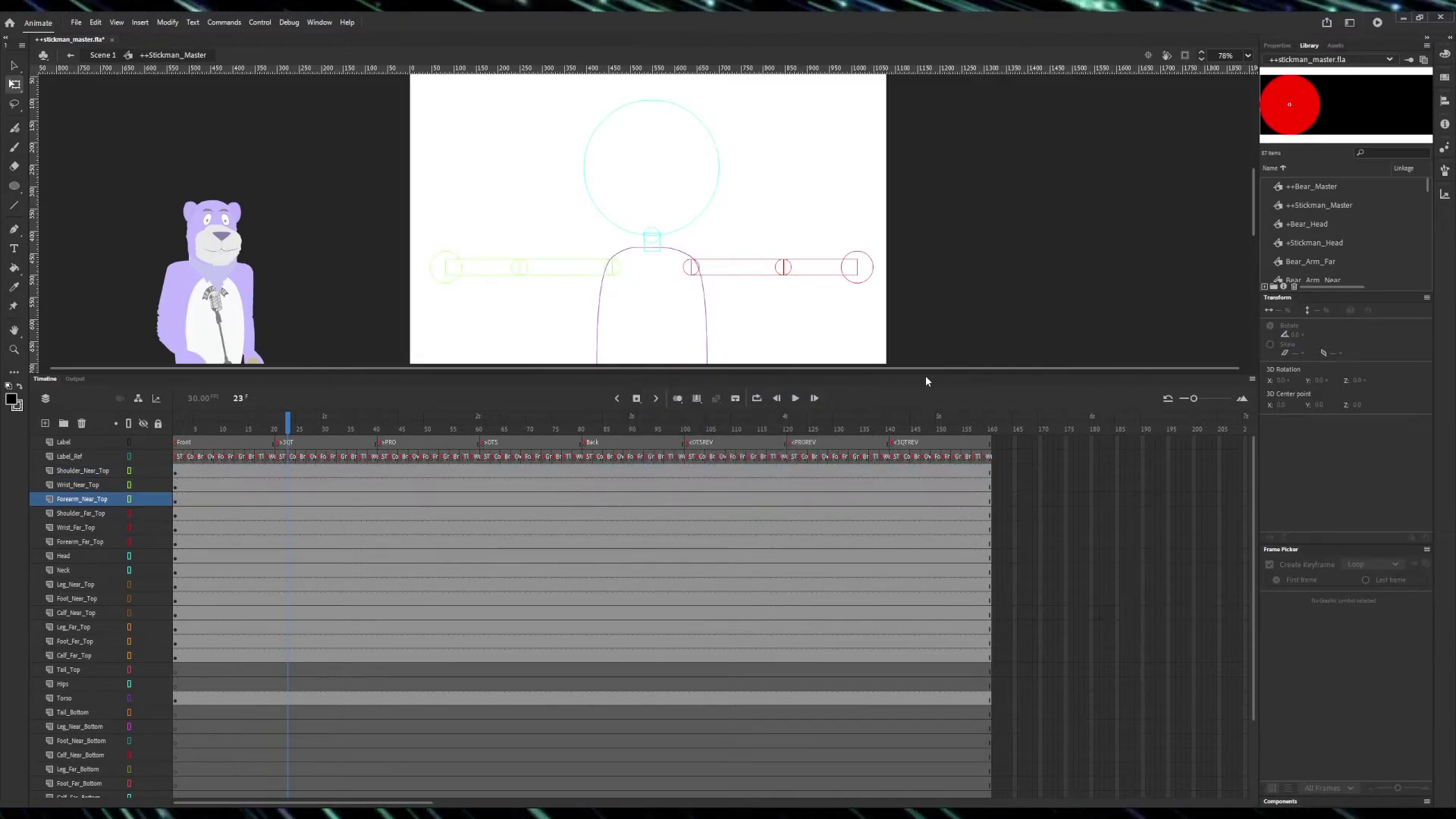
Check the Wrist_Near_Top layer's parent link and turn off outline view
drag(926, 379, 926, 488)
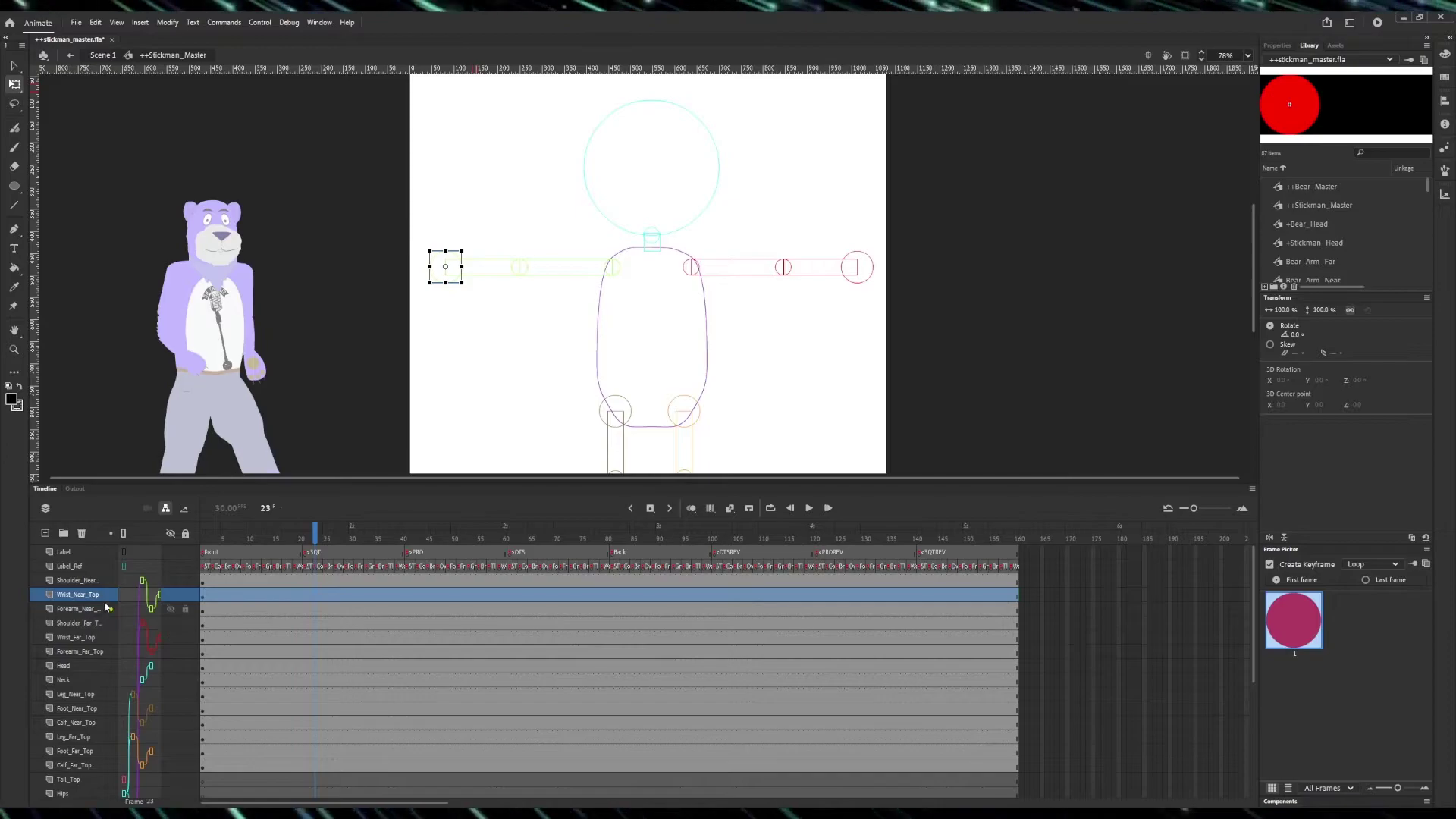
click(151, 597)
mouse_move(181, 641)
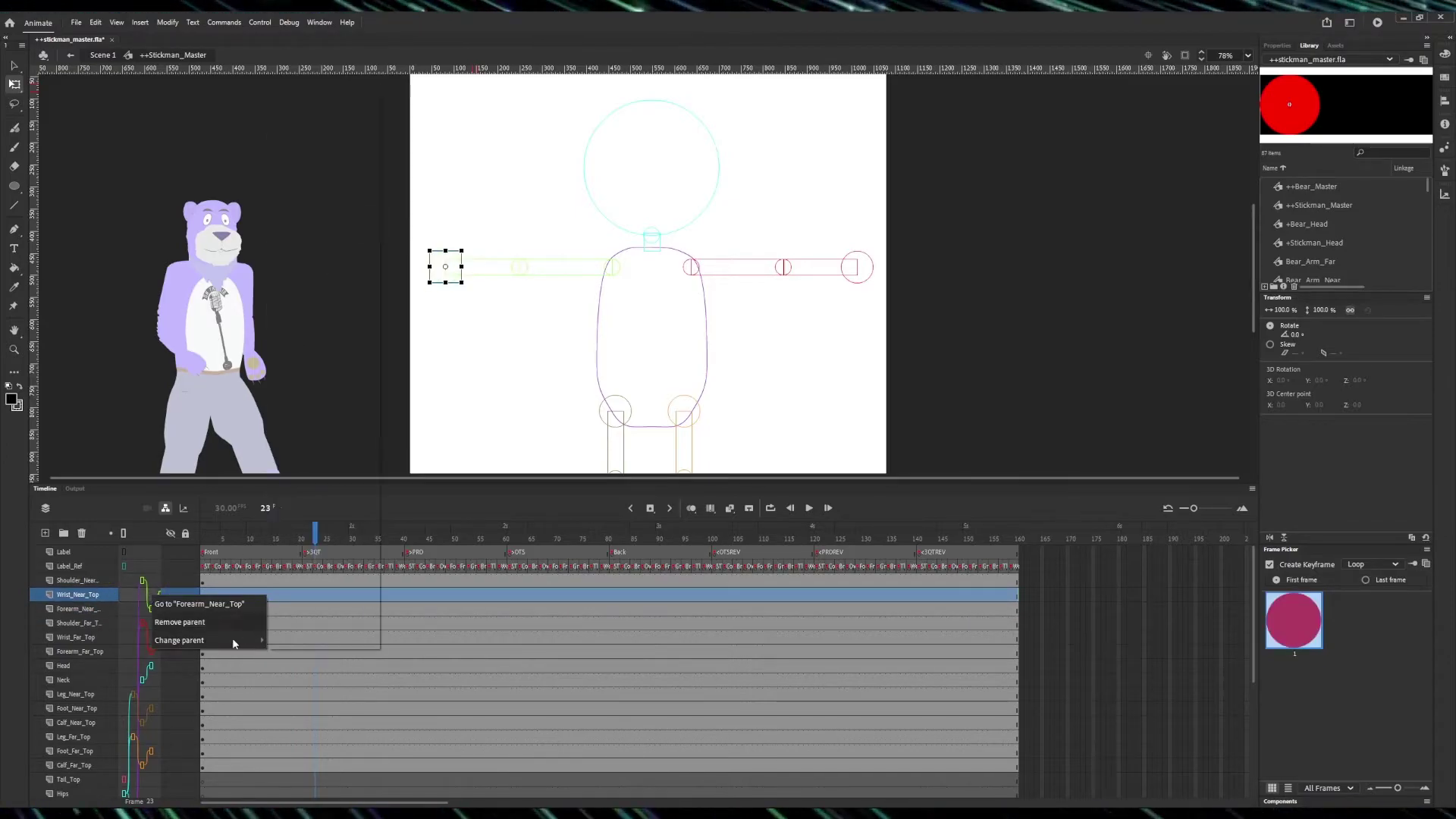
click(316, 148)
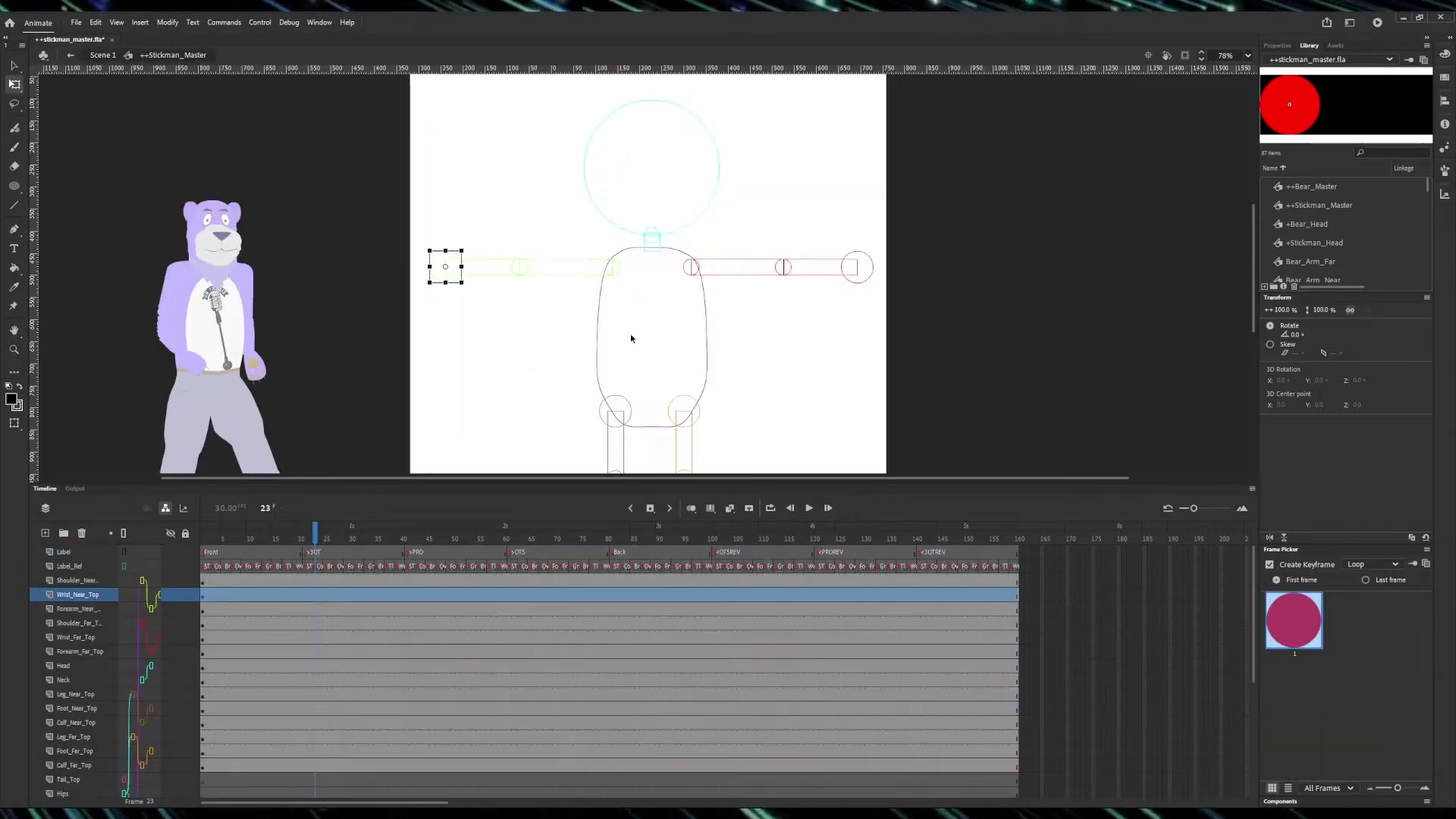
click(122, 534)
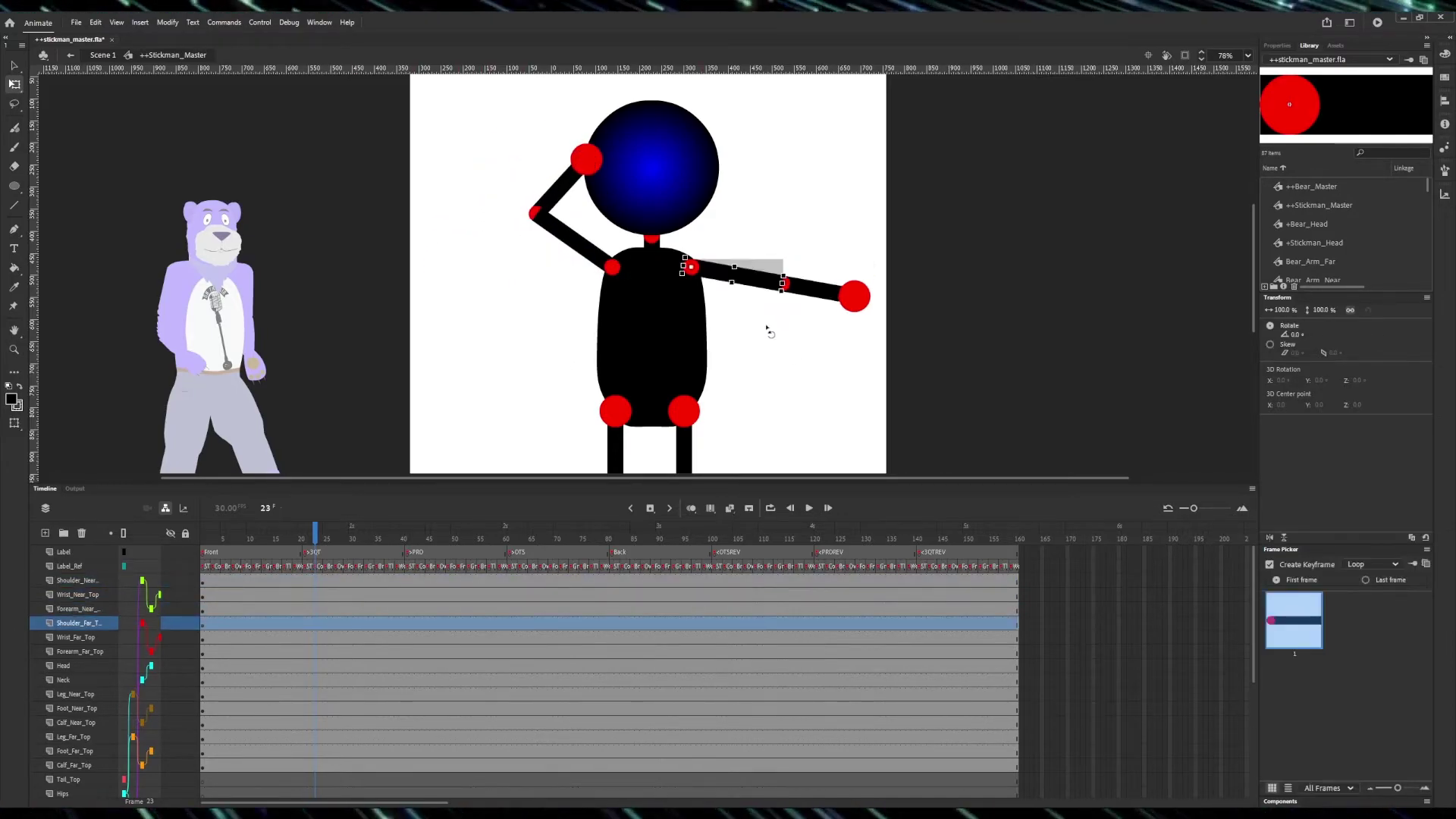
scroll(724, 390, down, 2)
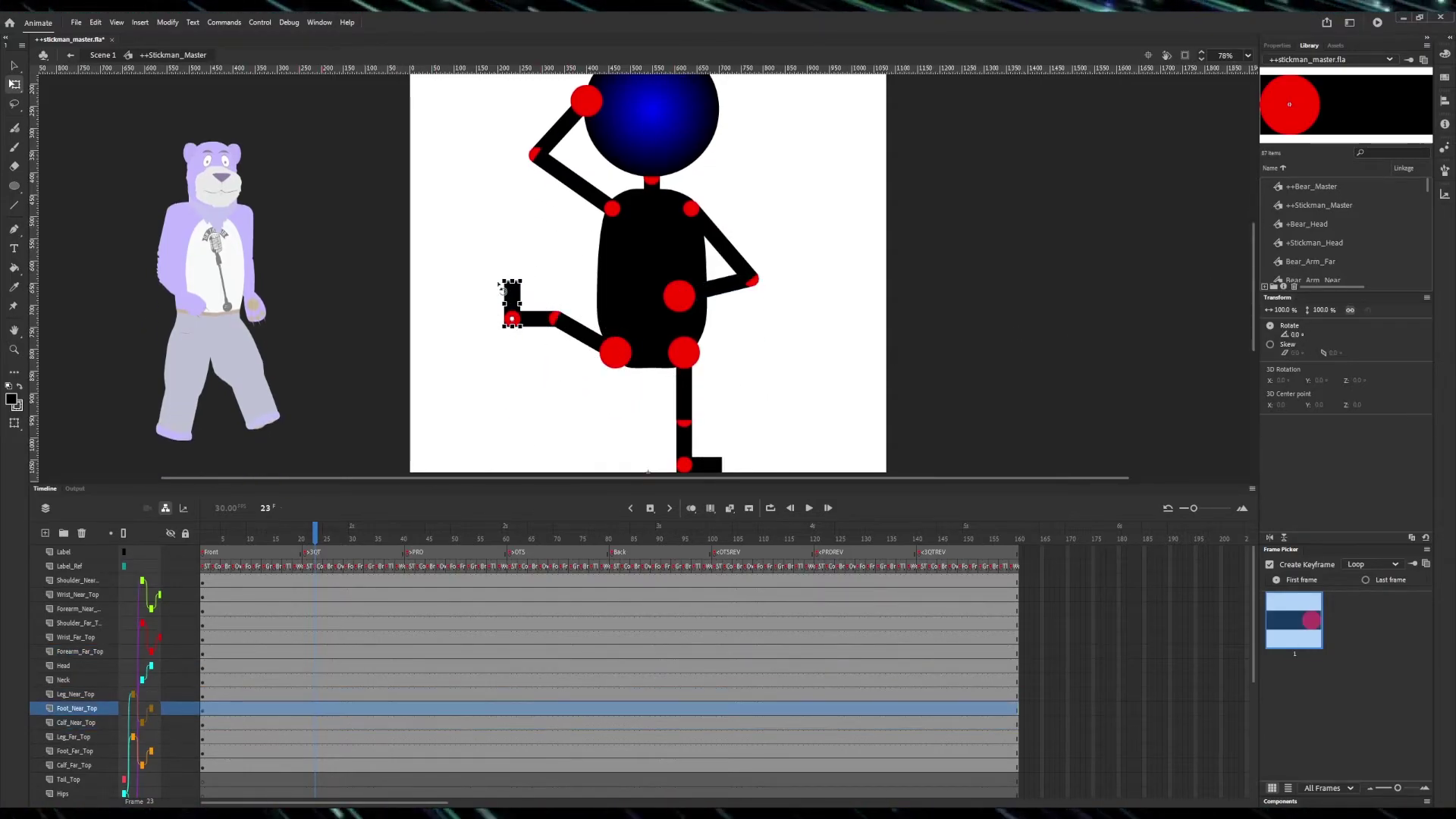
Tilt the stickman's torso to match the kick and zoom out to view the pose
click(655, 333)
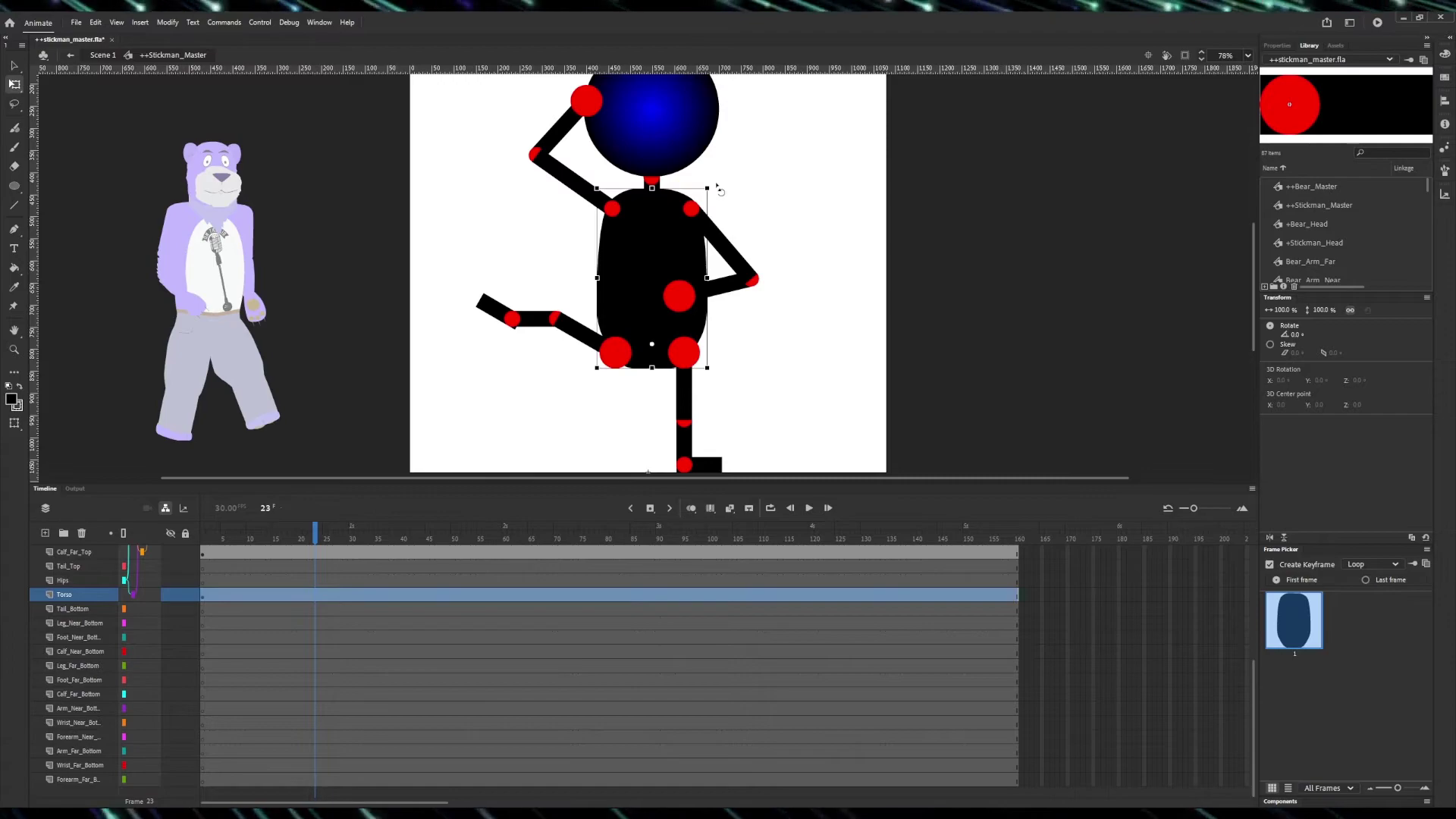
drag(656, 334, 754, 299)
key(ctrl+minus)
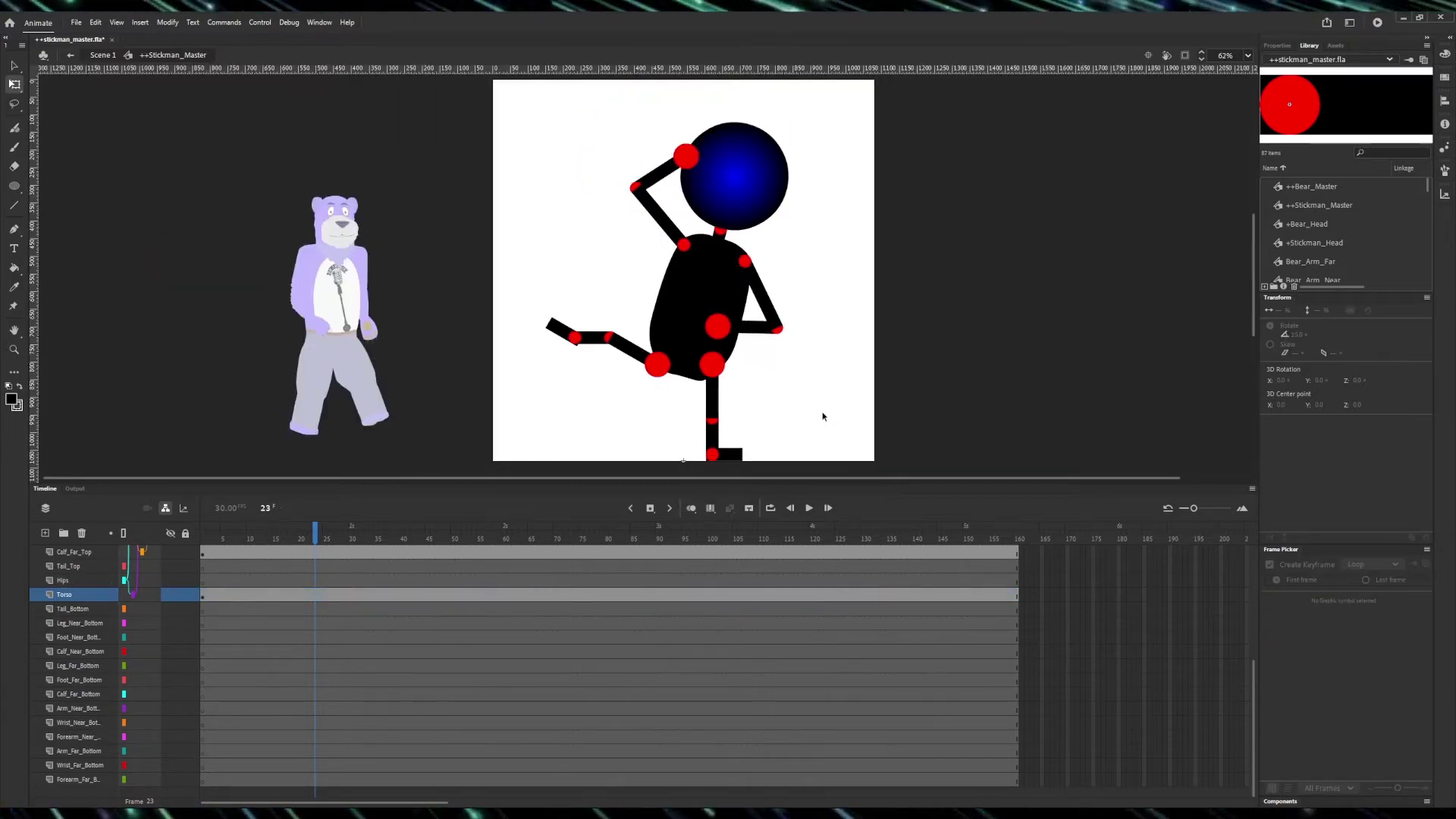